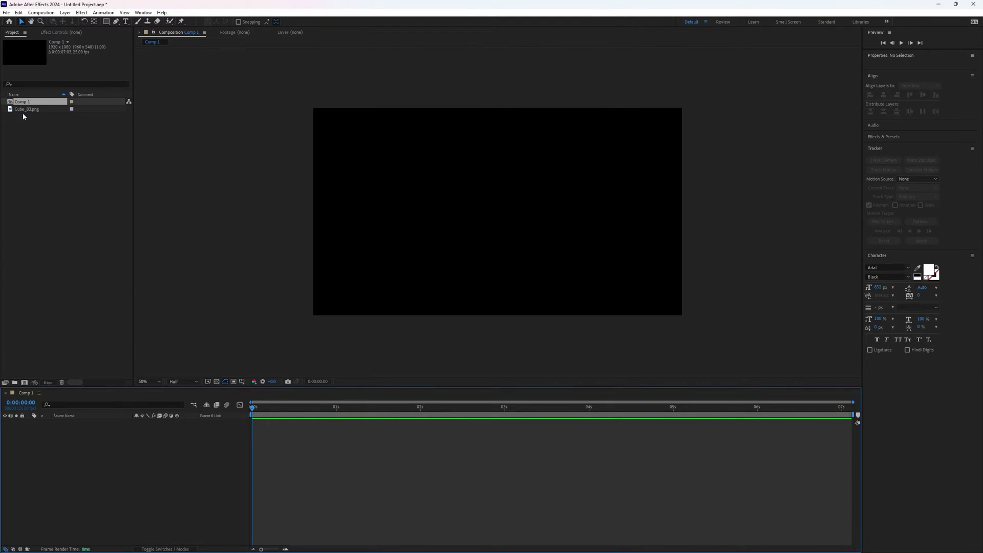
Add Cube_03.png to the Comp 1 timeline as a layer, centred and scaled to 31%.
drag(23, 112, 145, 463)
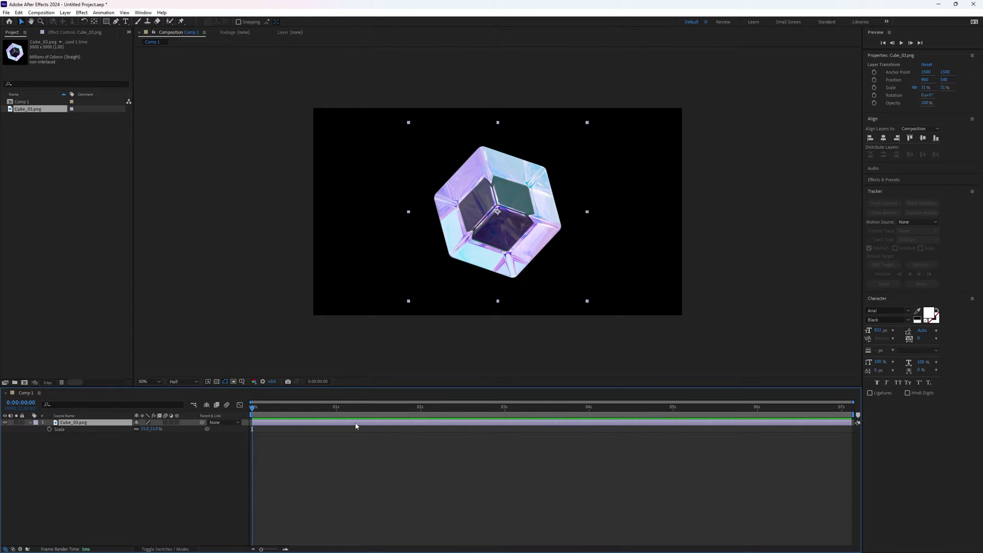
Pre-compose the cube layer with all attributes moved into a new comp named 'CUBE 1'.
right_click(356, 426)
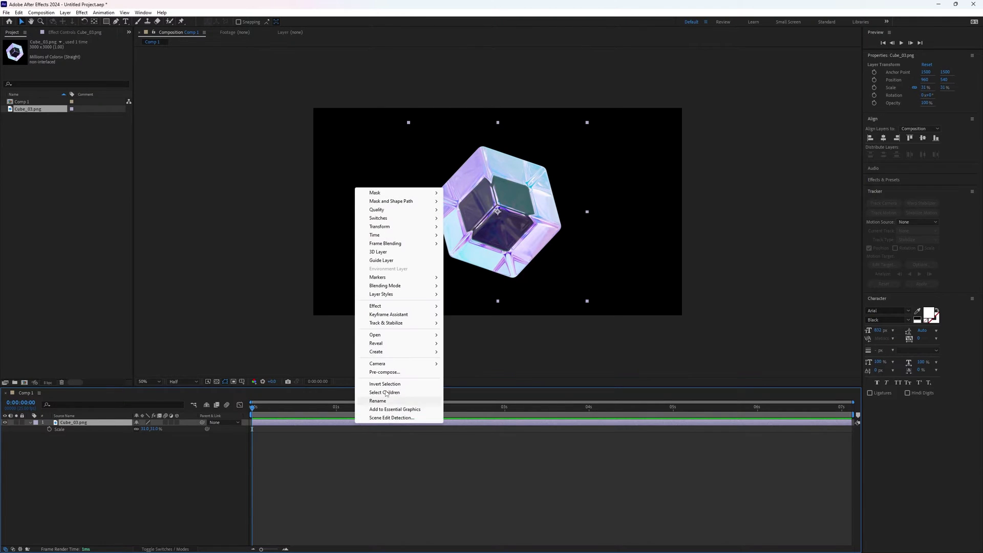
click(384, 373)
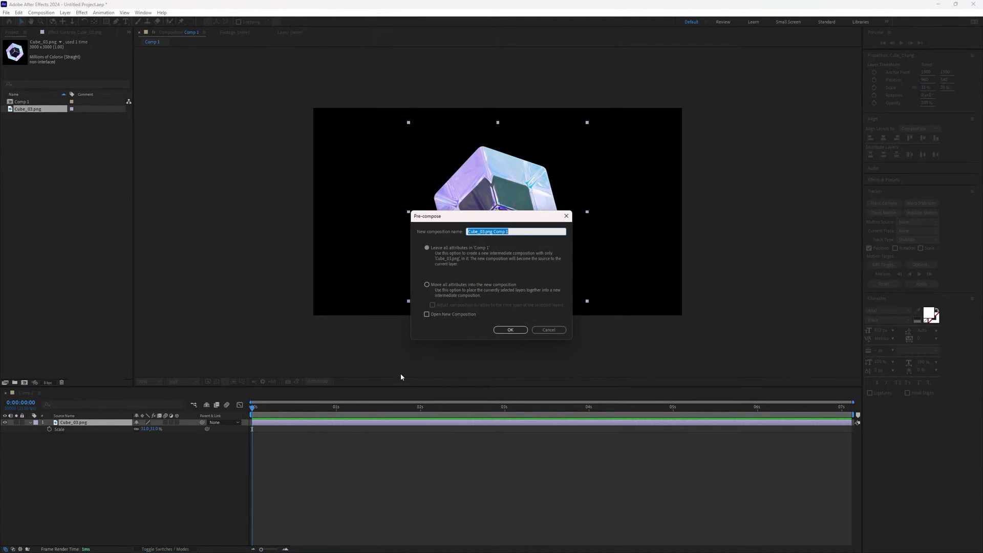
click(427, 286)
text(CUBE 1)
key(Return)
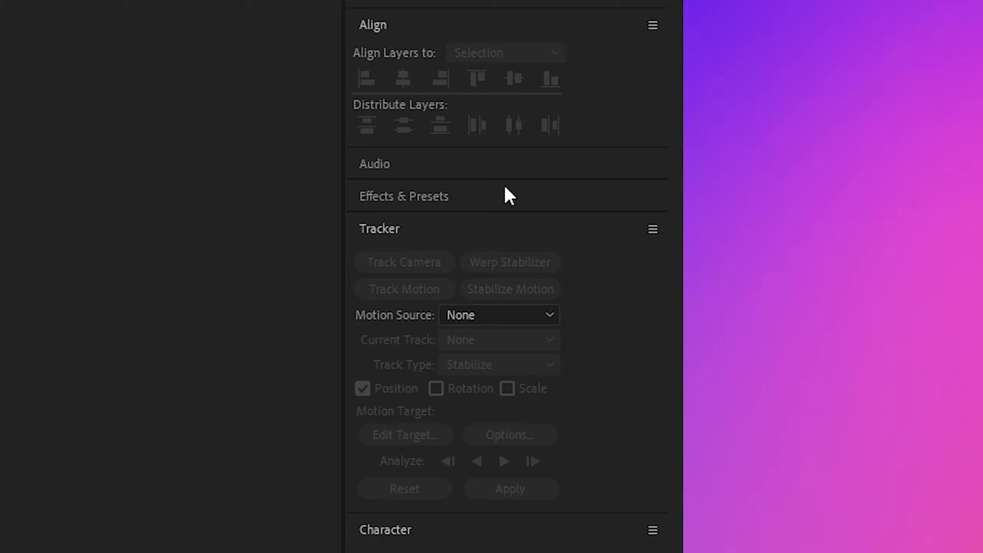
Search Effects & Presets for 'shatt' and pick up the Simulation Shatter effect.
click(919, 178)
click(915, 186)
text(shatter)
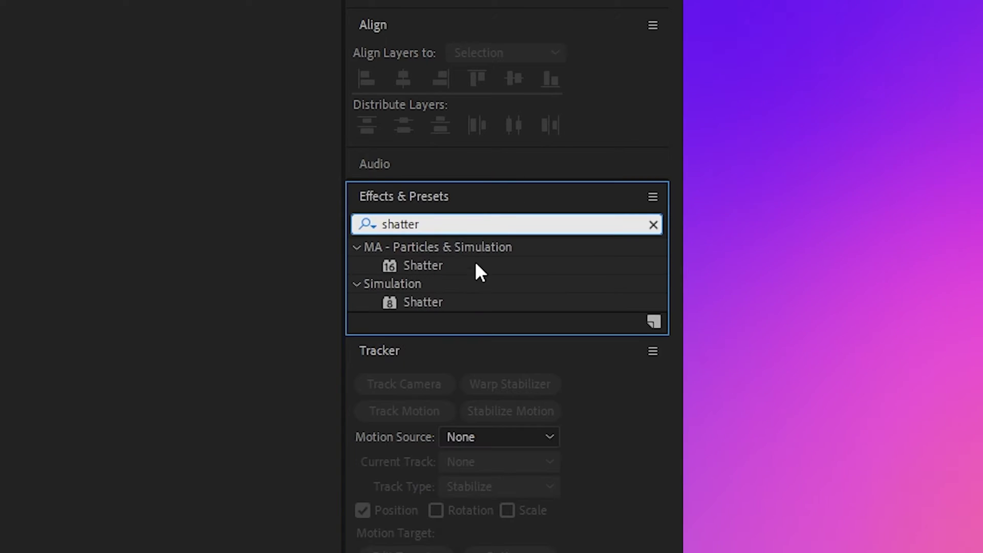
drag(458, 301, 0, 552)
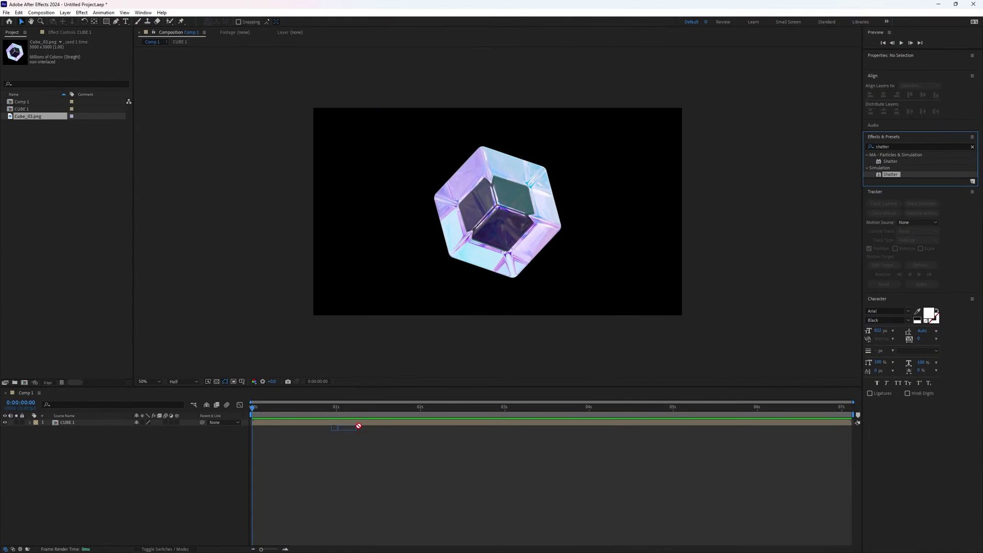
Apply Shatter to CUBE 1 and set its View to Rendered, checking frame 0:00:00:22.
drag(358, 426, 359, 426)
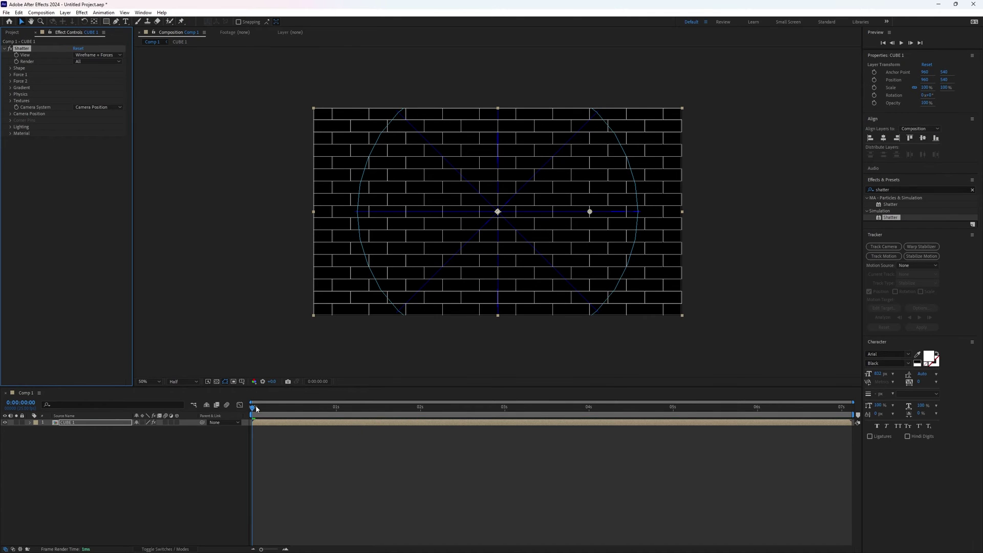
mouse_move(256, 408)
mouse_down()
mouse_move(344, 407)
mouse_move(252, 407)
mouse_up()
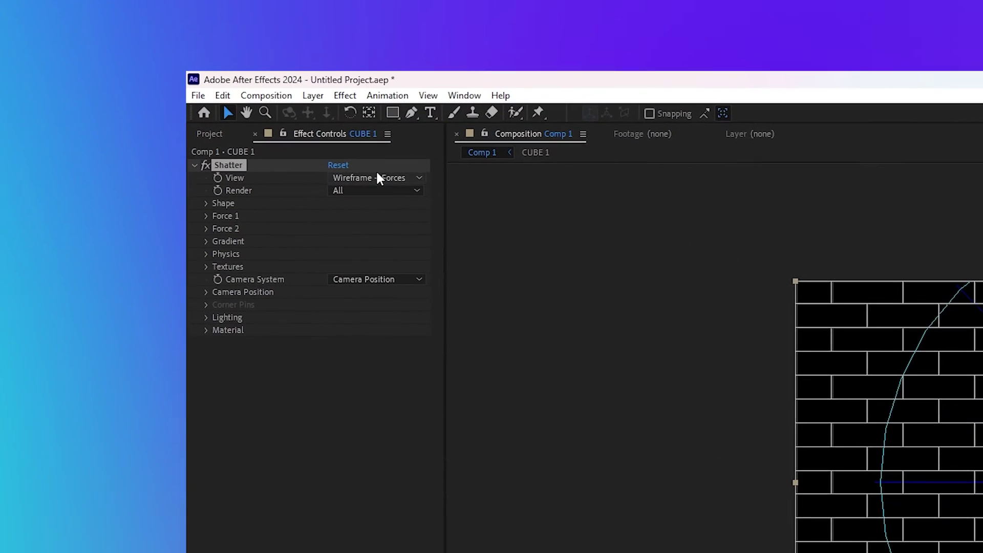
click(98, 55)
click(404, 197)
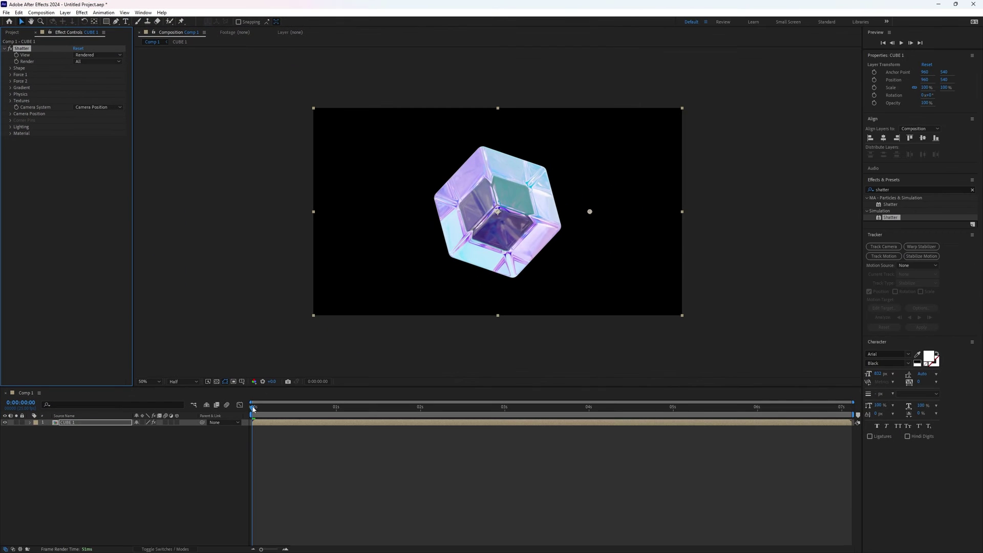
mouse_move(253, 408)
mouse_down()
mouse_move(376, 402)
mouse_move(251, 405)
mouse_move(265, 412)
mouse_up()
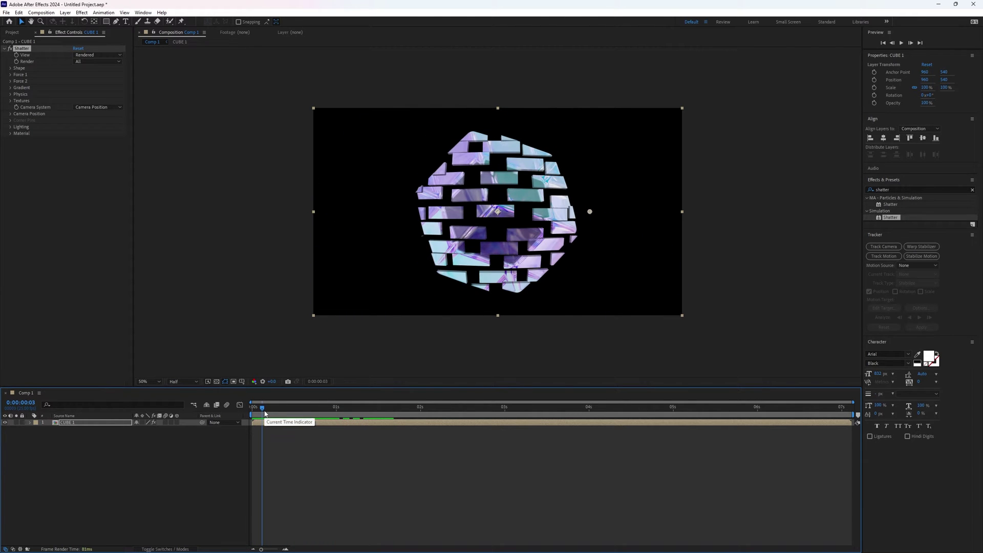
Set the Shatter Shape pattern to Glass, adjust Repetitions, and return to the first frame.
click(11, 69)
click(101, 75)
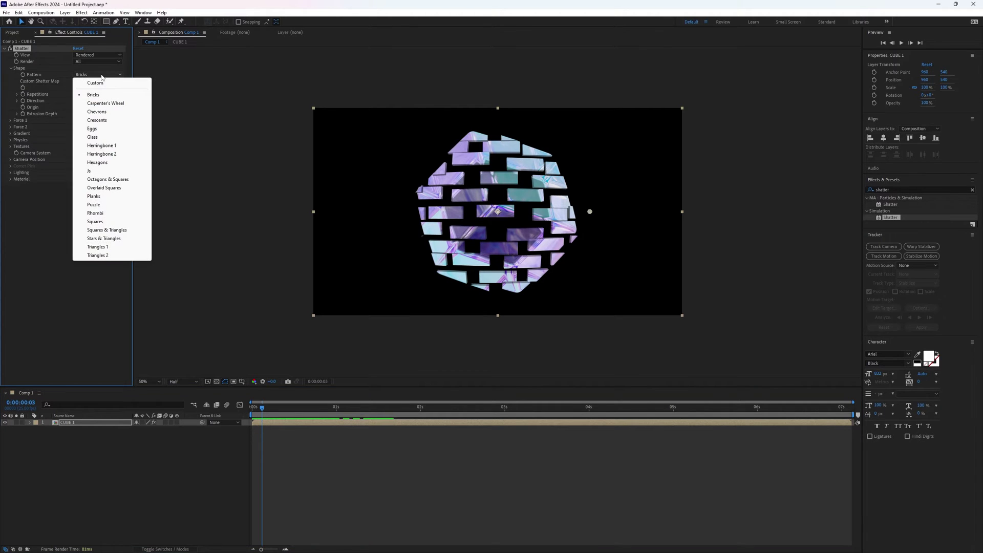
click(109, 139)
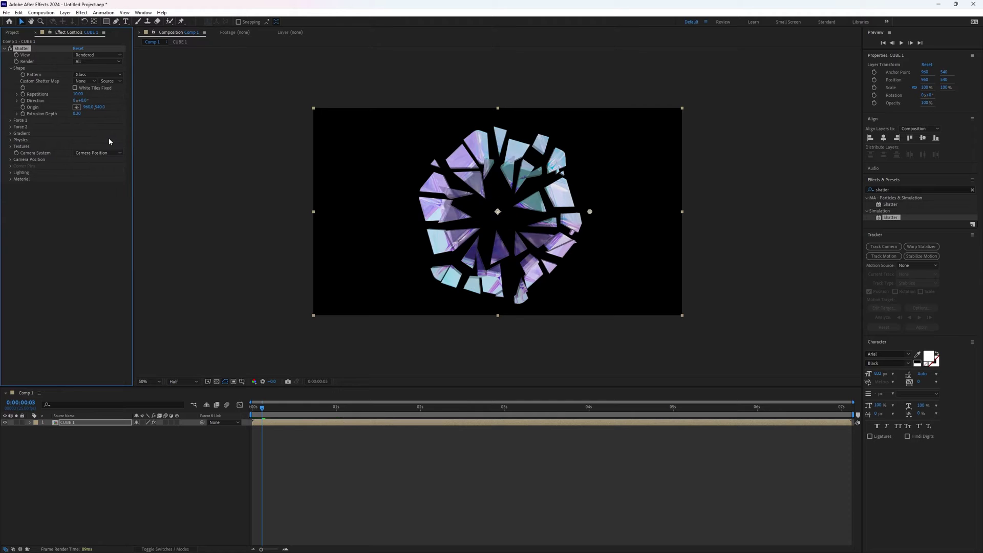
click(80, 94)
mouse_move(262, 408)
mouse_down()
mouse_move(249, 411)
mouse_move(326, 396)
mouse_move(260, 403)
mouse_up()
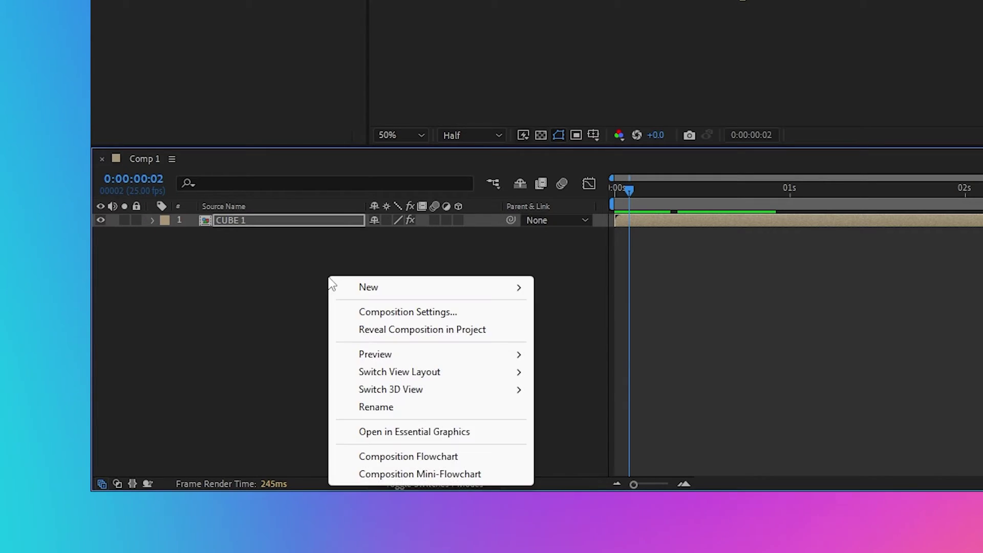
Create a new white solid layer, White Solid 1, in Comp 1.
mouse_move(408, 285)
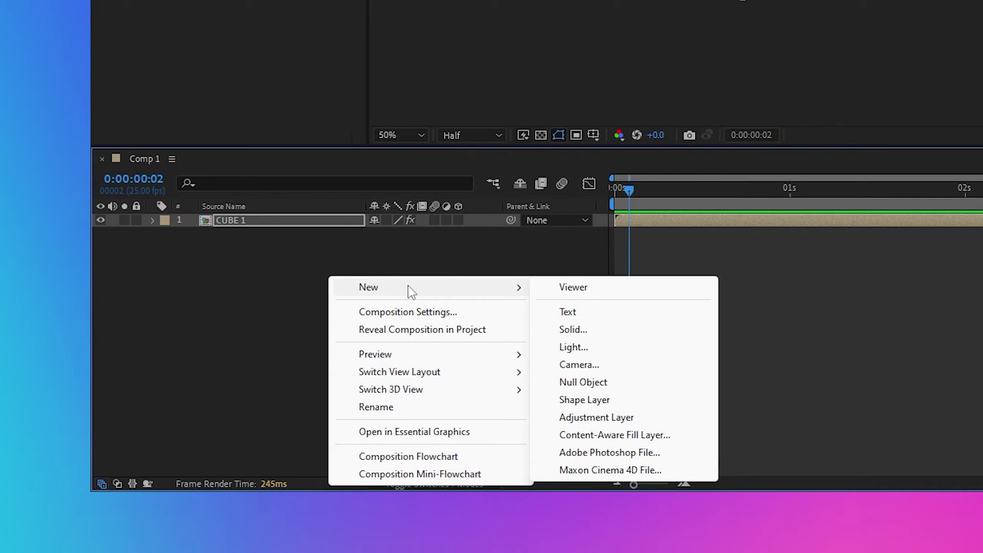
click(592, 333)
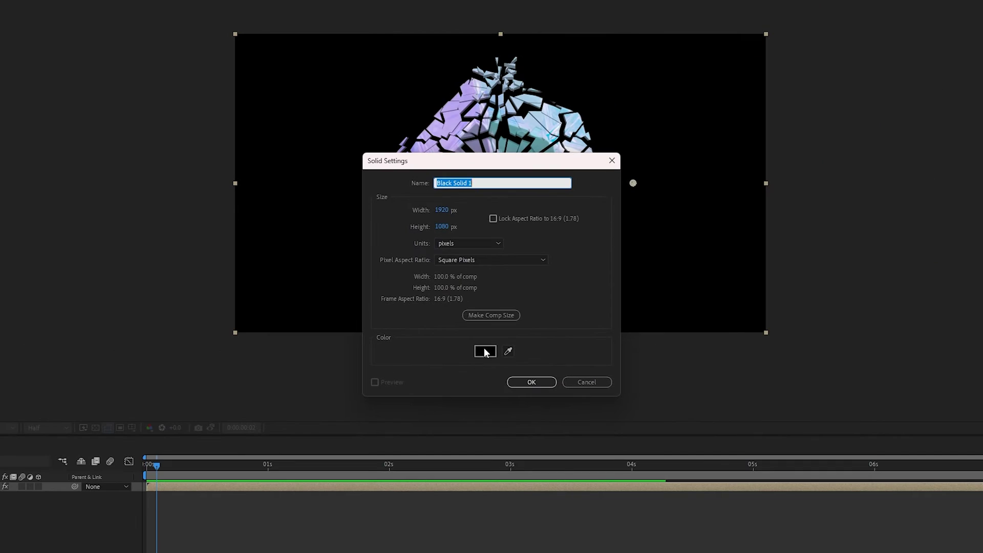
click(483, 347)
click(588, 217)
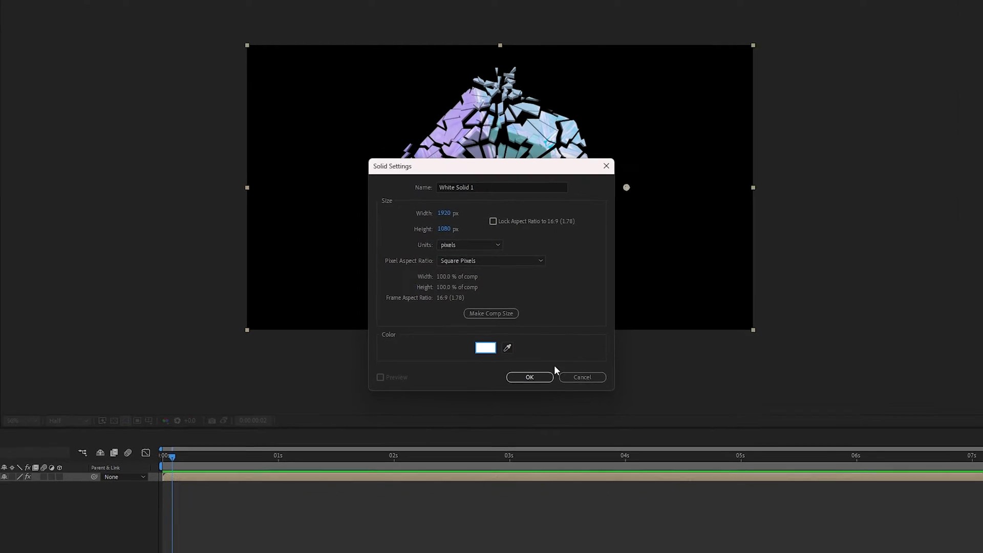
click(531, 382)
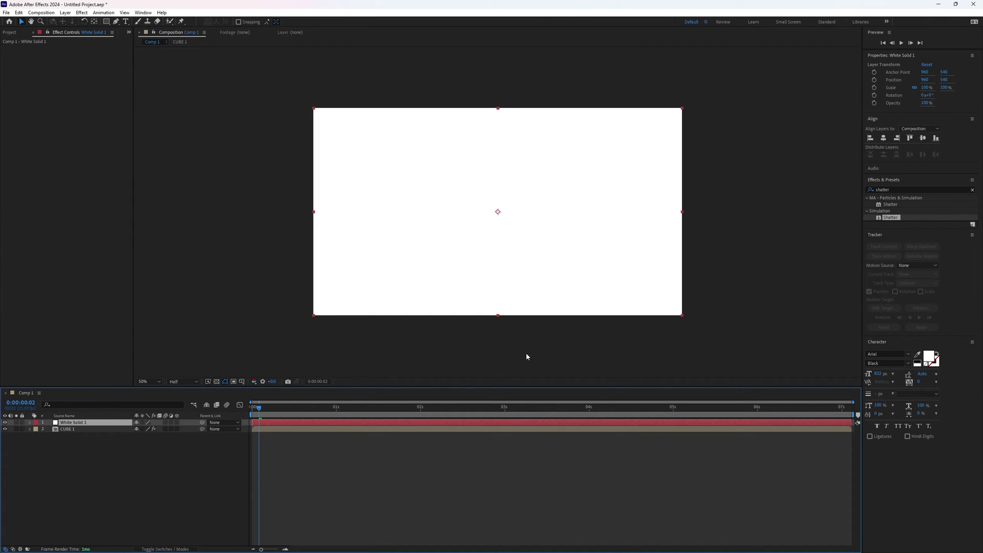
Hide White Solid 1 and place the first mask point on it.
click(6, 422)
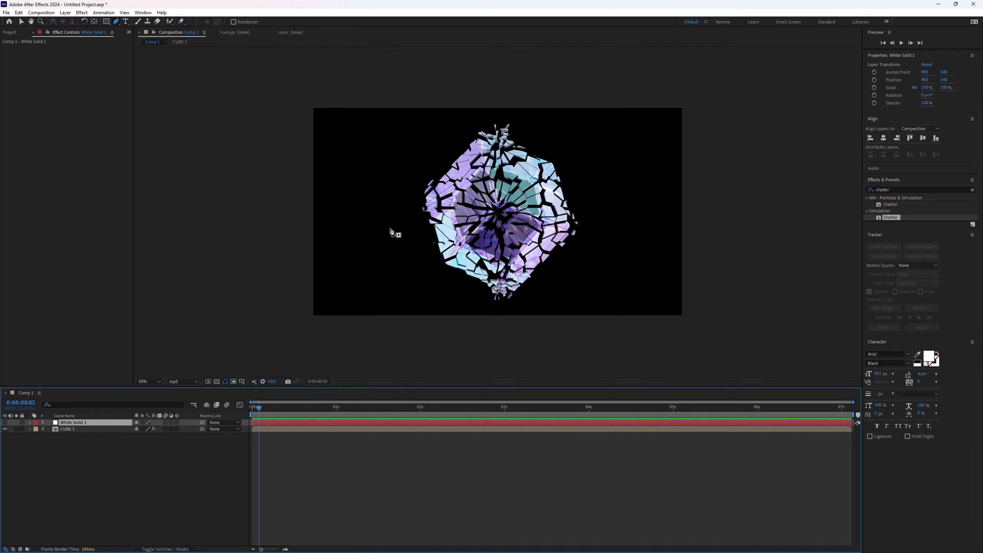
click(389, 229)
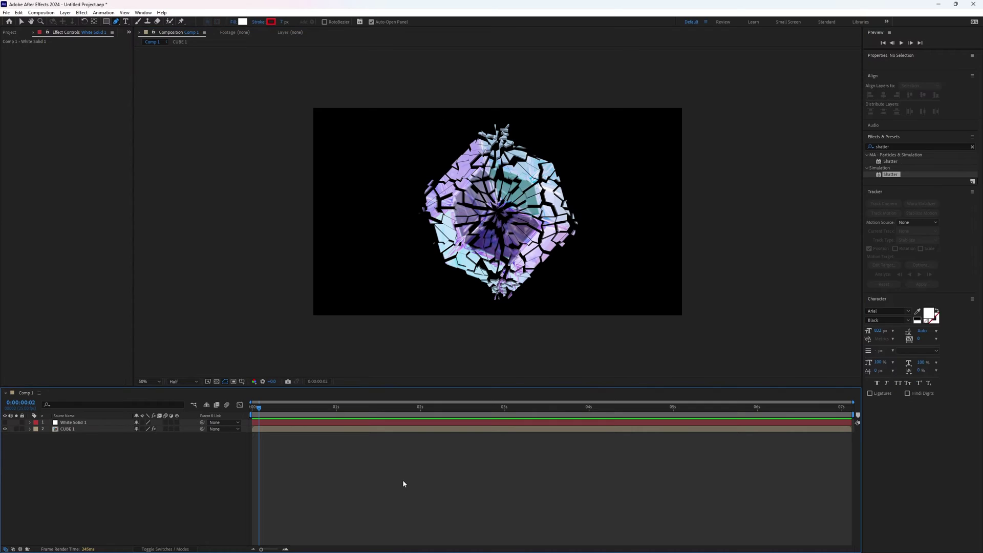
drag(286, 409, 257, 414)
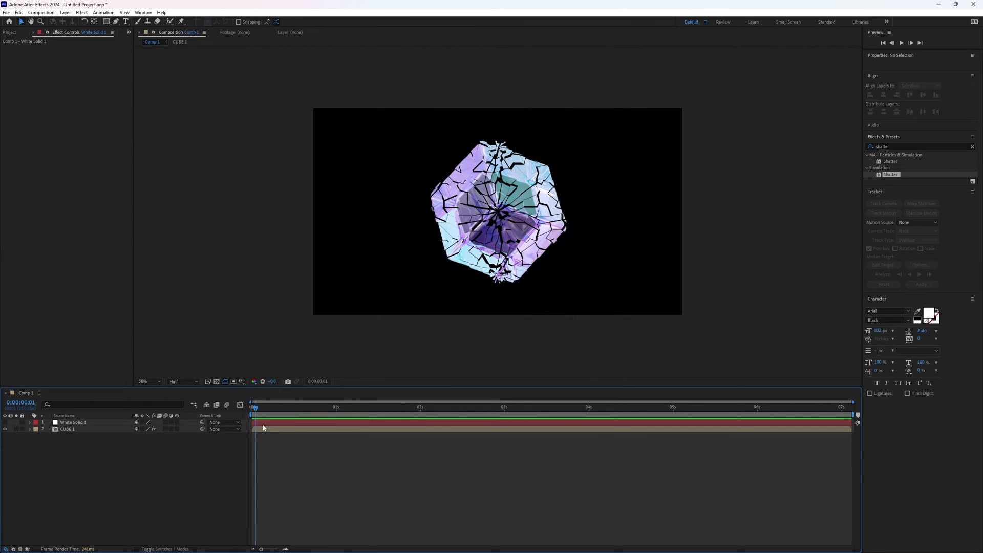
click(264, 430)
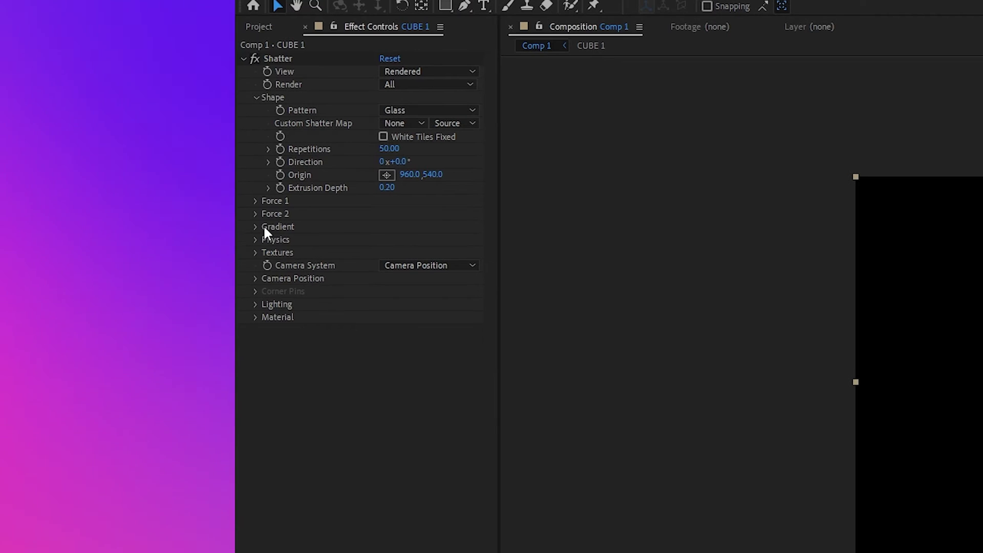
Use White Solid 1's masks as Shatter's gradient layer with a 1% Shatter Threshold.
click(256, 227)
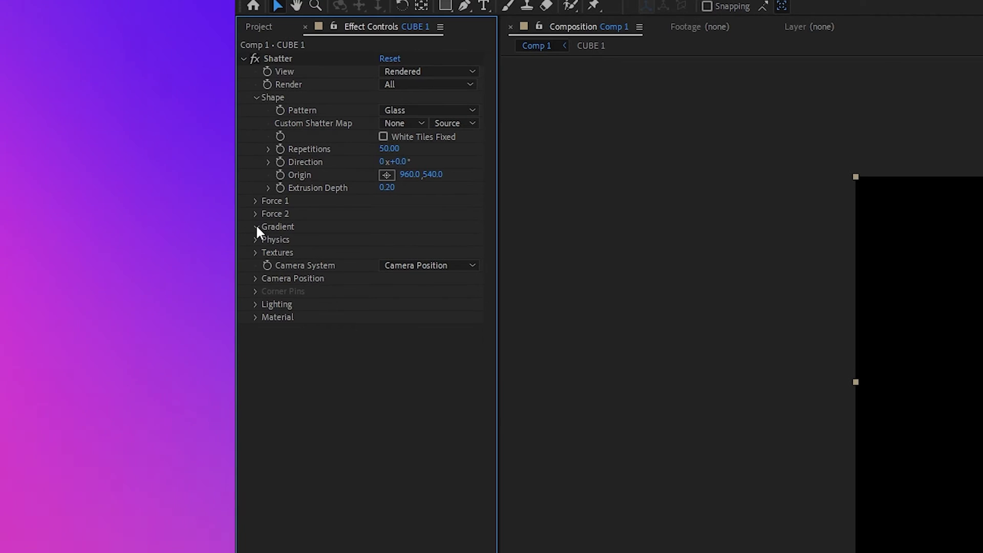
click(409, 252)
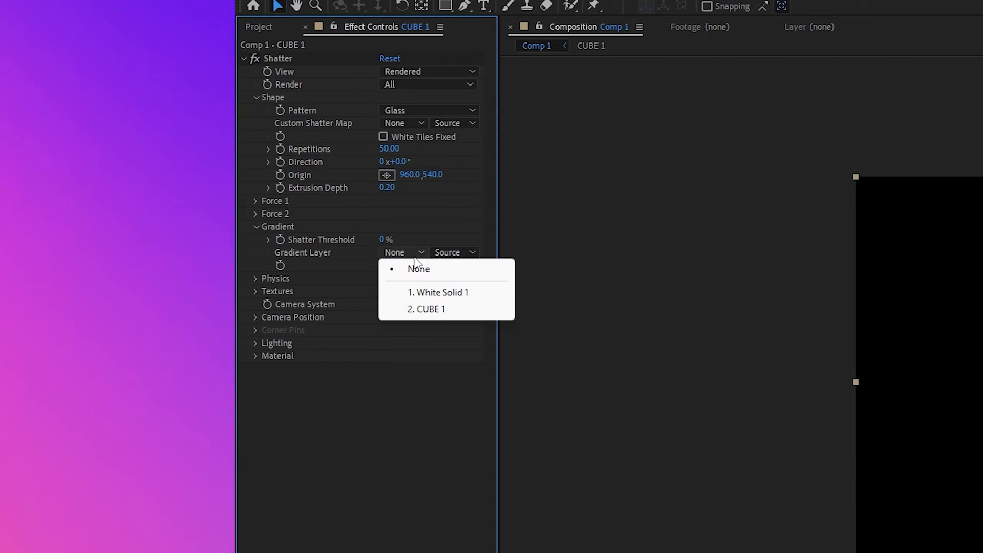
click(449, 290)
click(454, 252)
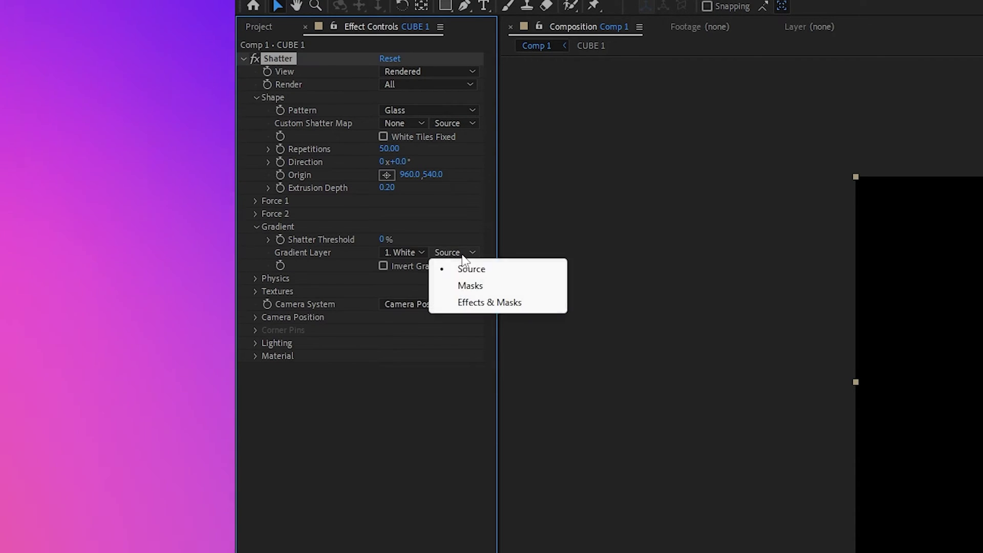
click(481, 283)
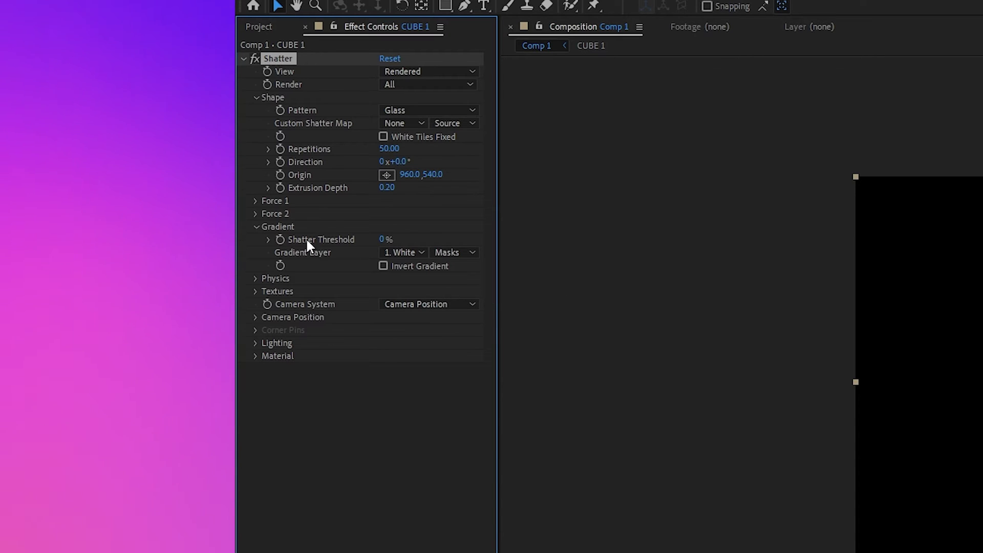
text(1)
key(Return)
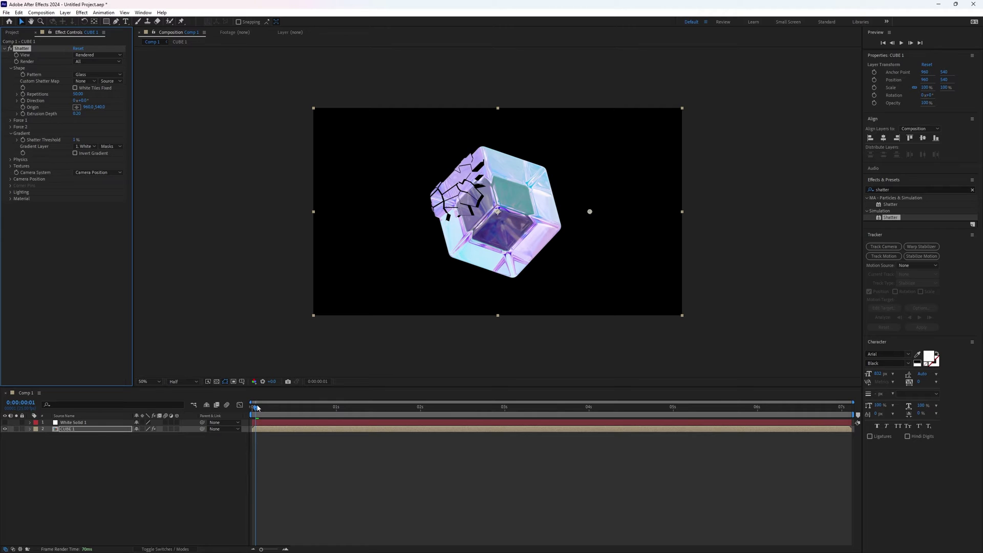
mouse_move(257, 407)
mouse_down()
mouse_move(307, 406)
mouse_move(253, 406)
mouse_move(285, 406)
mouse_move(272, 407)
mouse_up()
Reveal Mask 1 on White Solid 1 and move it up and right.
click(292, 422)
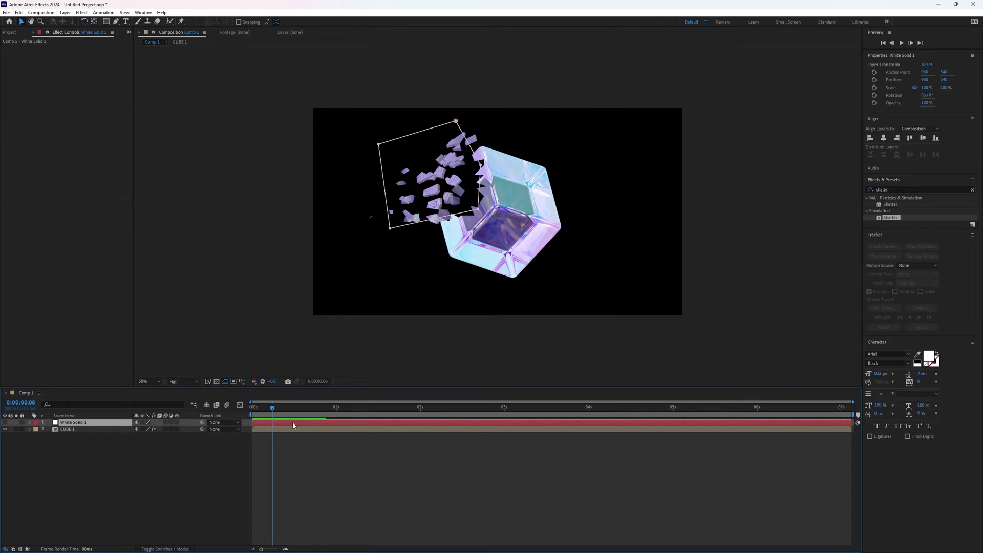
click(30, 423)
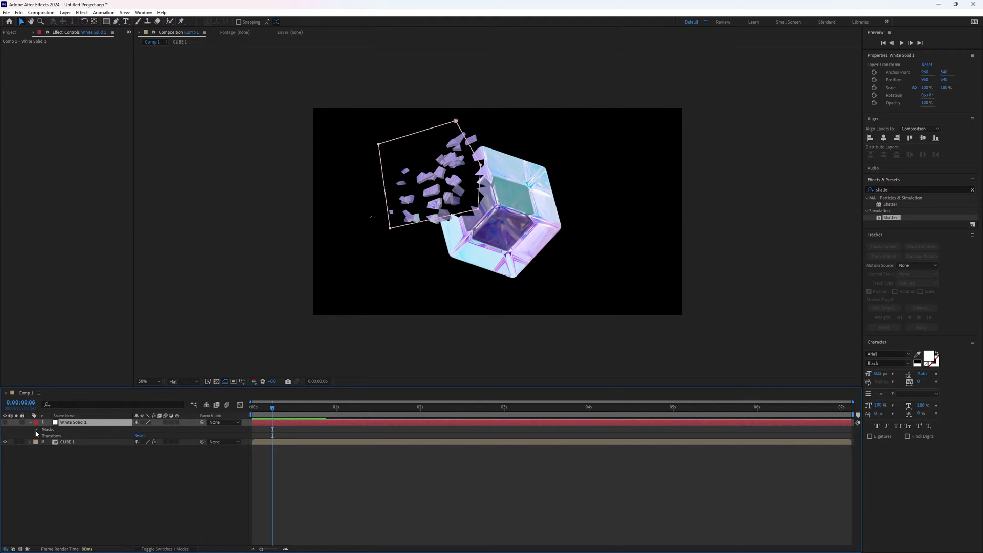
click(36, 429)
click(77, 436)
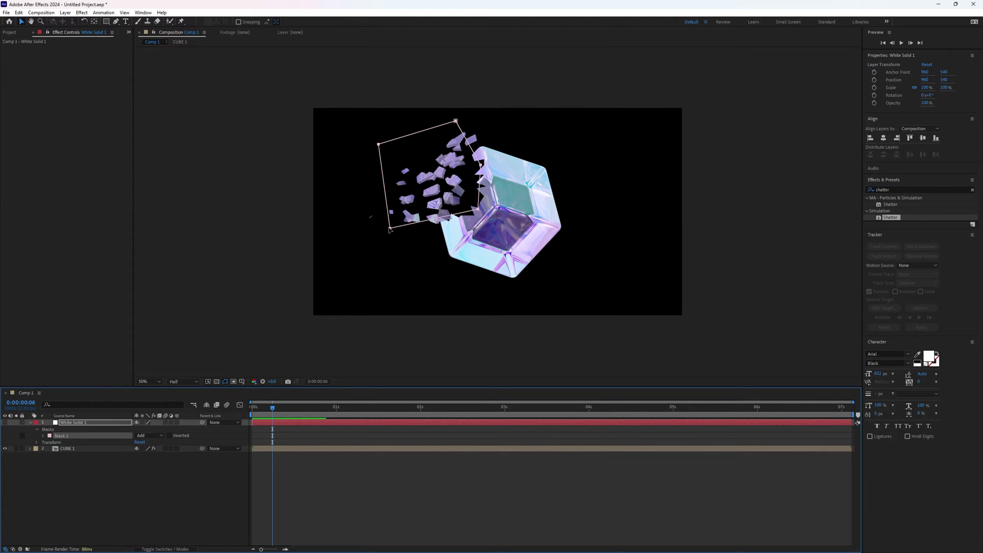
mouse_move(389, 230)
mouse_down()
mouse_move(537, 215)
mouse_move(463, 335)
mouse_move(402, 307)
mouse_move(387, 232)
mouse_up()
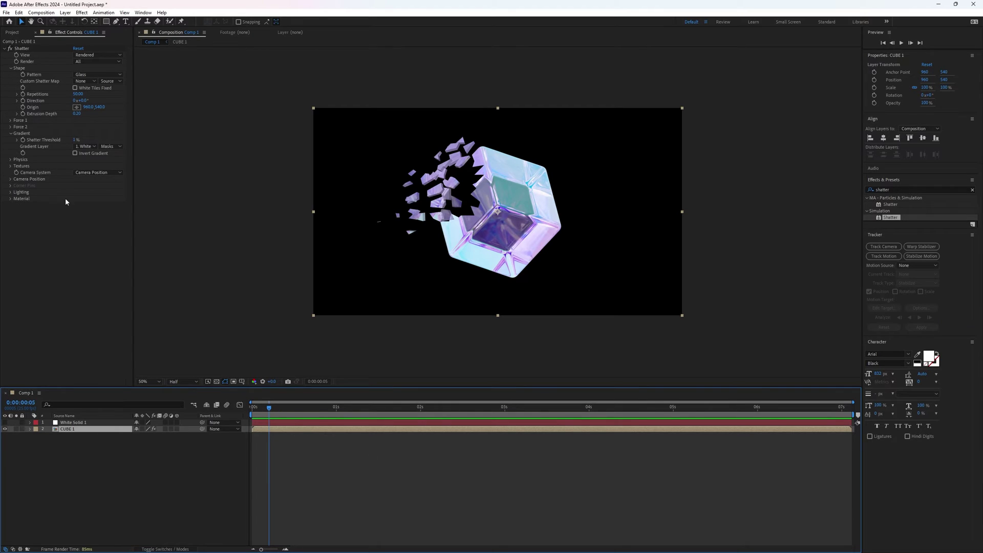
Set Shatter Physics Gravity to 0 and preview the floating shards from frame 4.
click(11, 159)
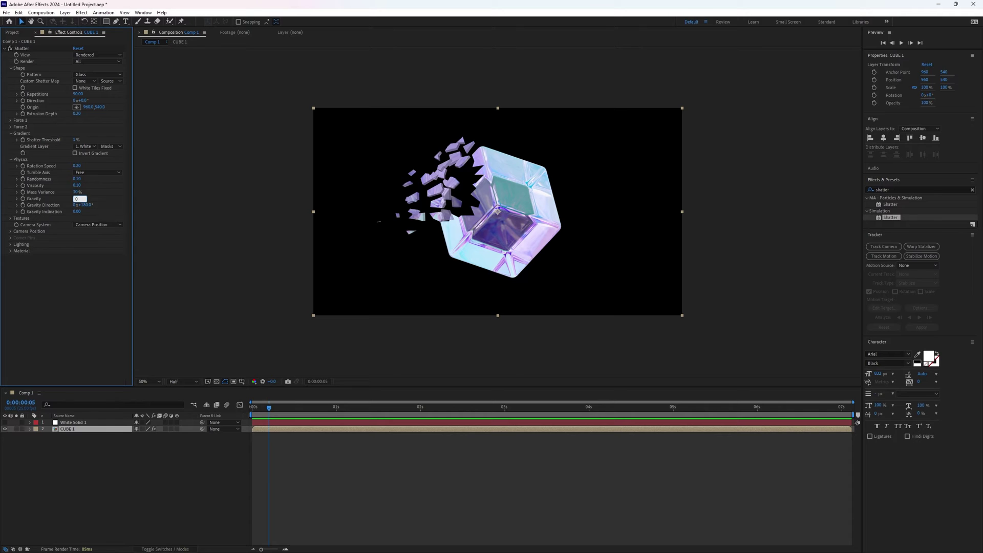
key(Return)
click(265, 408)
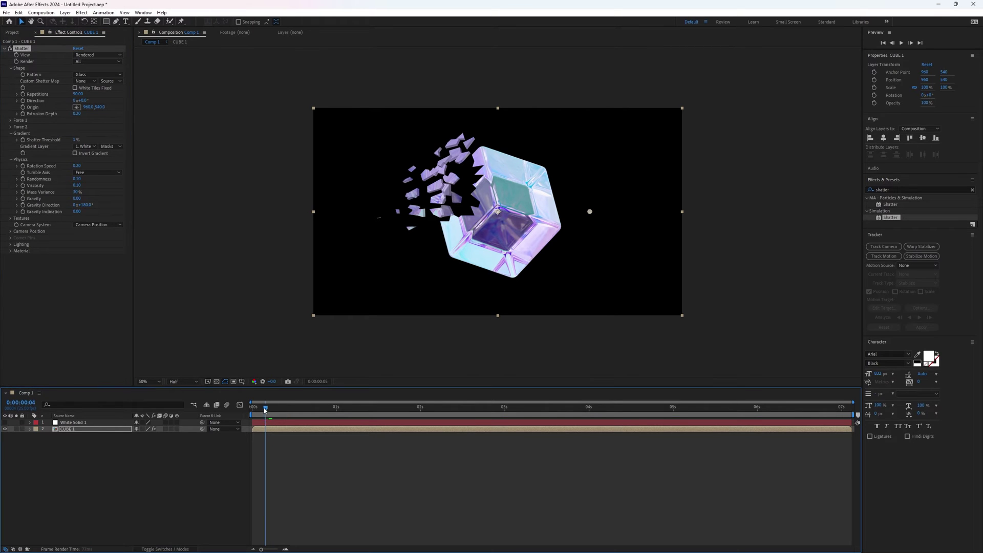
key(space)
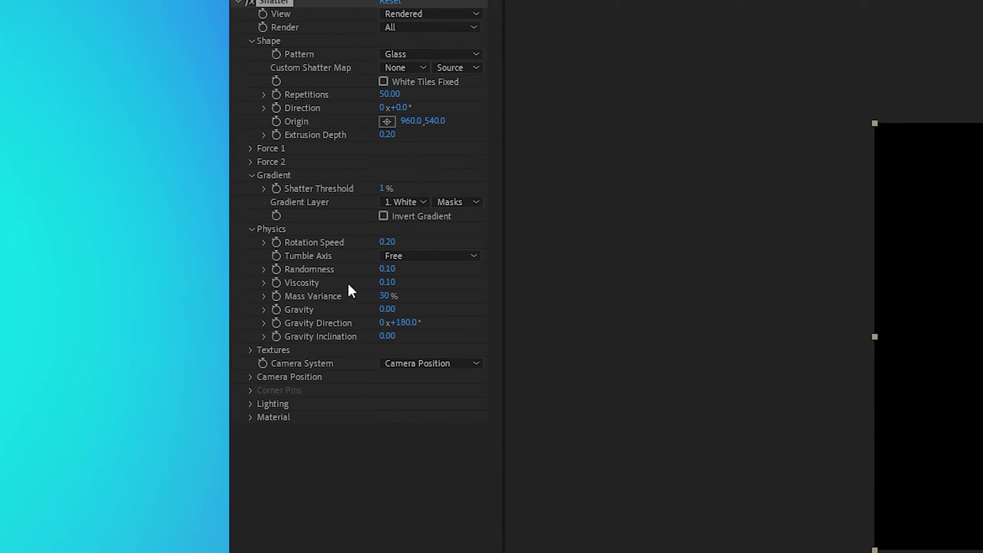
Preview the shatter with Viscosity at 0 and then at 1.00.
click(387, 282)
text(0)
key(Return)
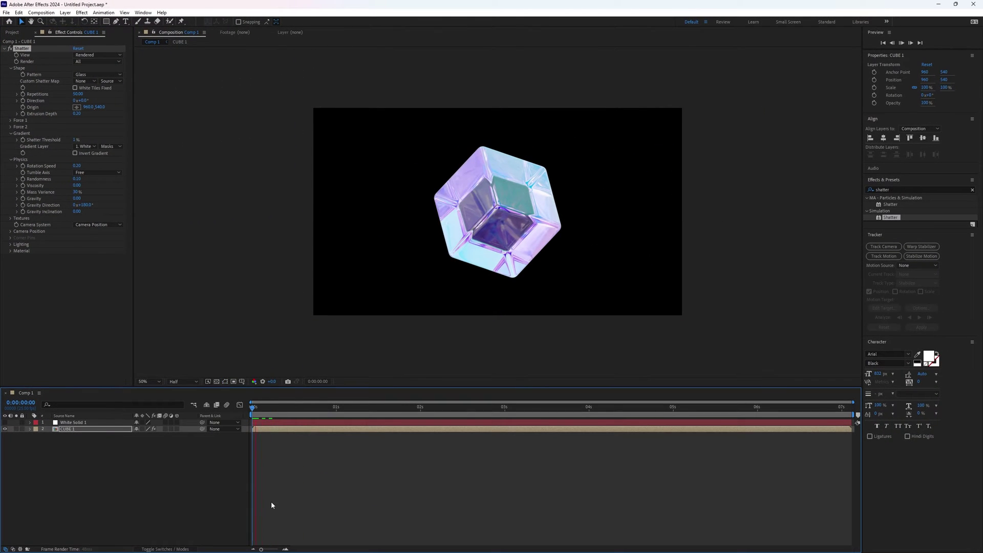
key(space)
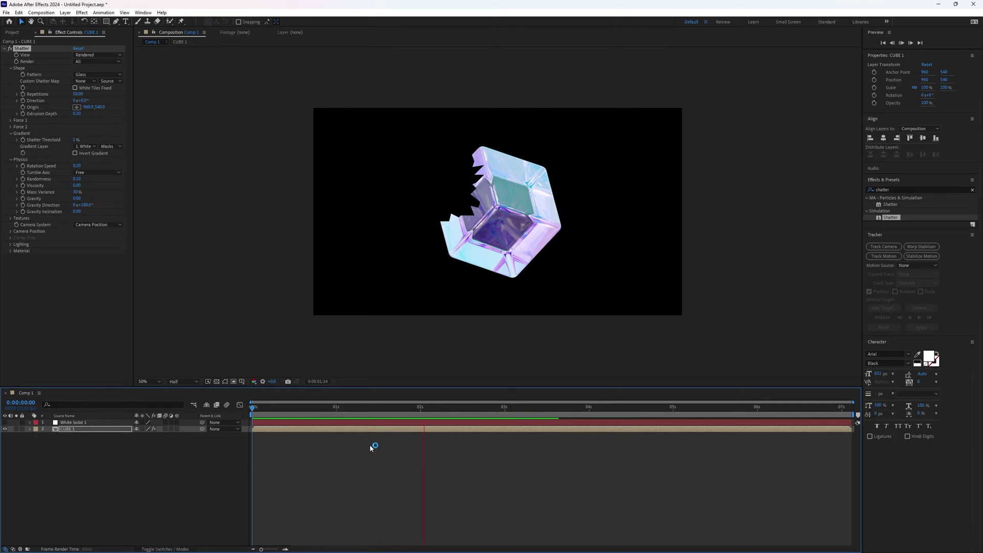
drag(419, 411, 274, 417)
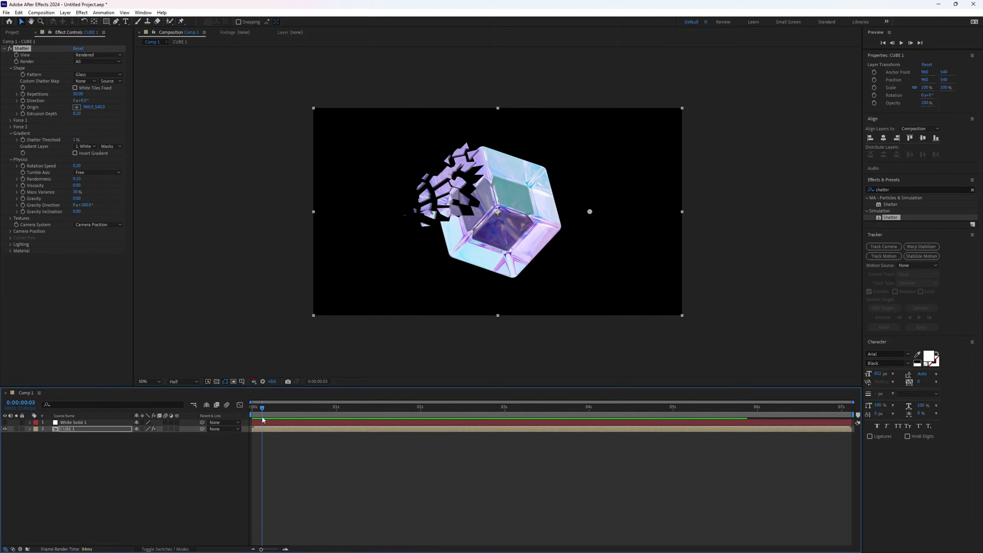
click(77, 185)
key(Return)
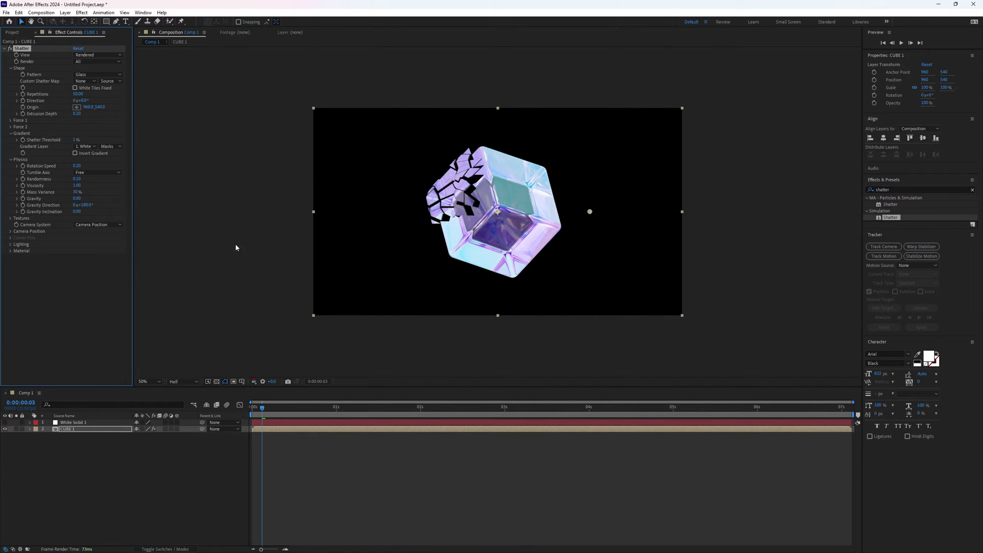
key(space)
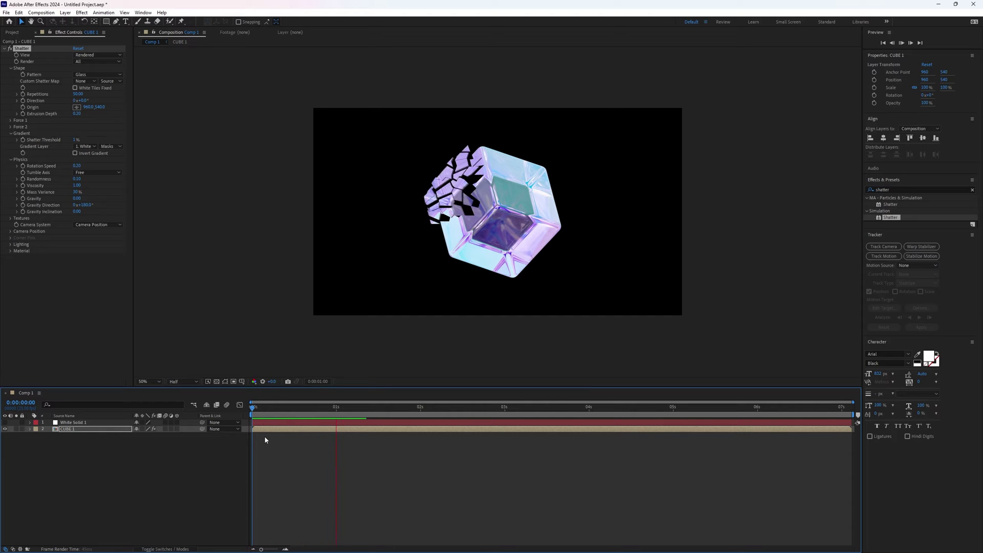
key(space)
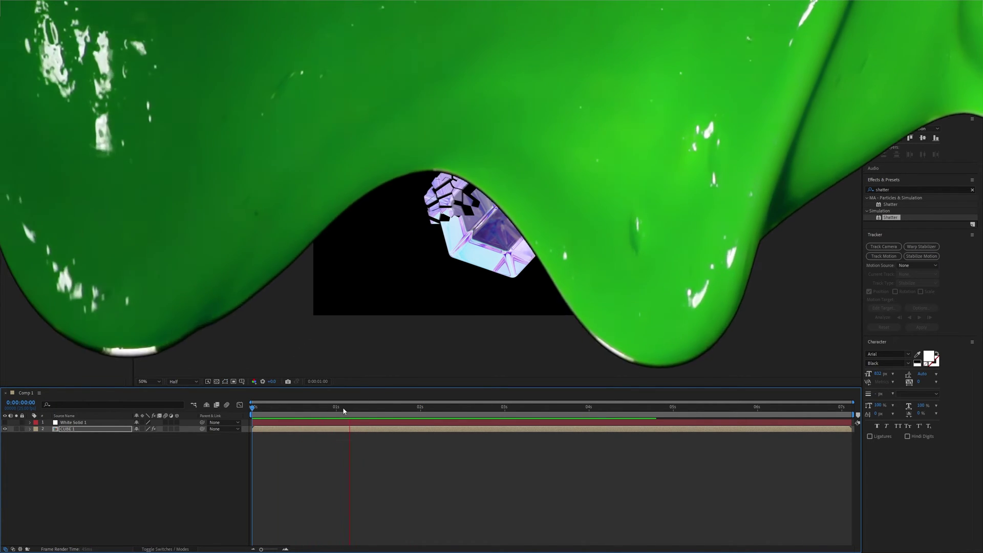
Set Viscosity to 0.50 and preview the shatter from the one-second mark.
click(335, 408)
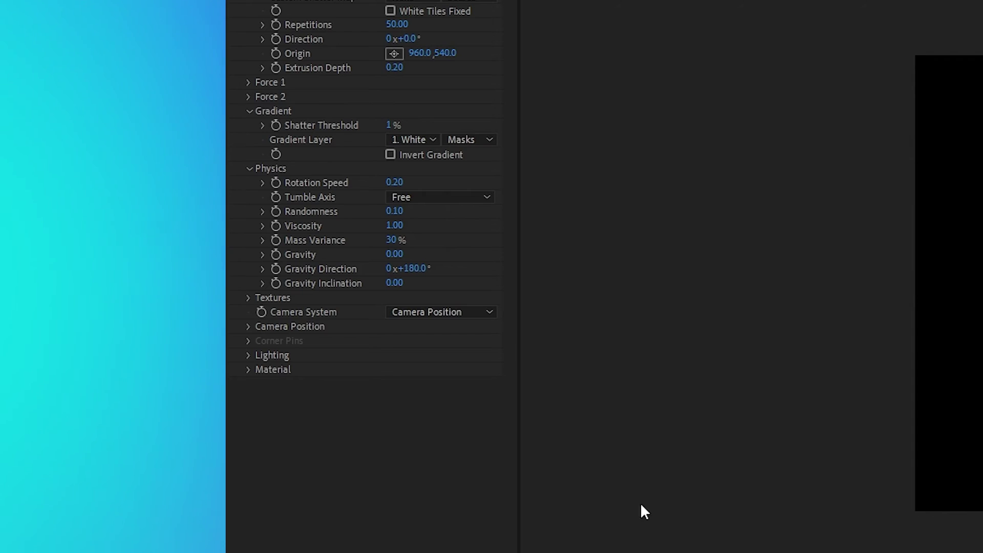
click(393, 226)
text(0.)
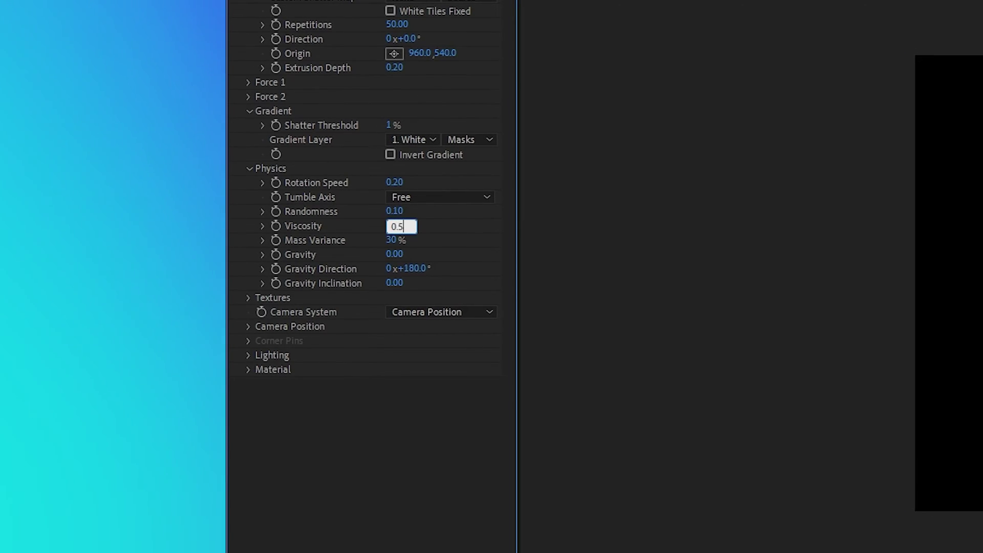
text(5)
key(Return)
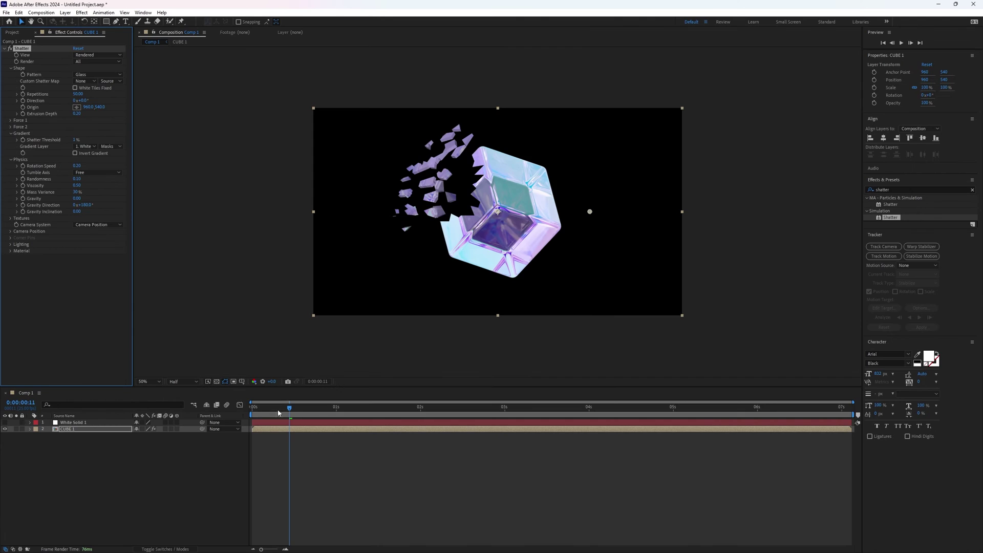
key(space)
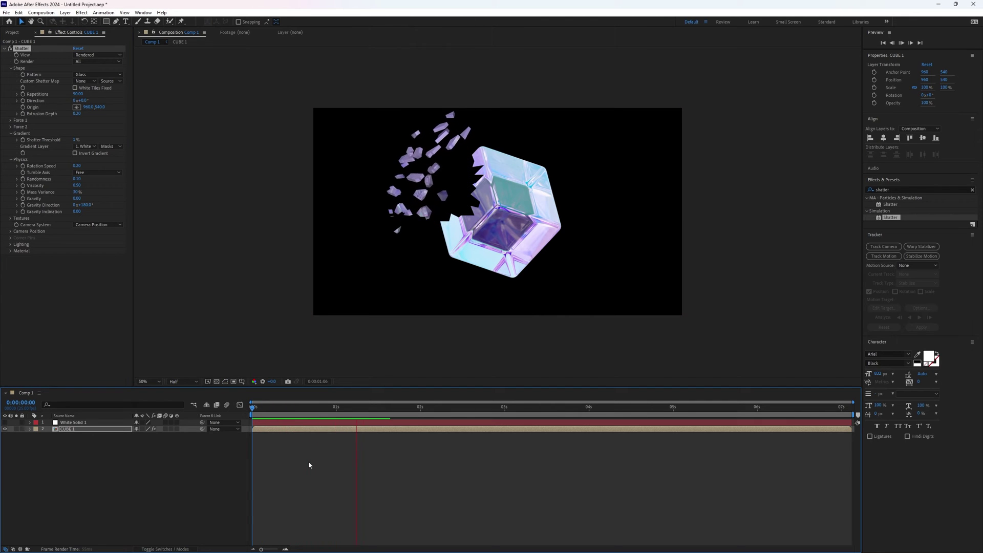
key(space)
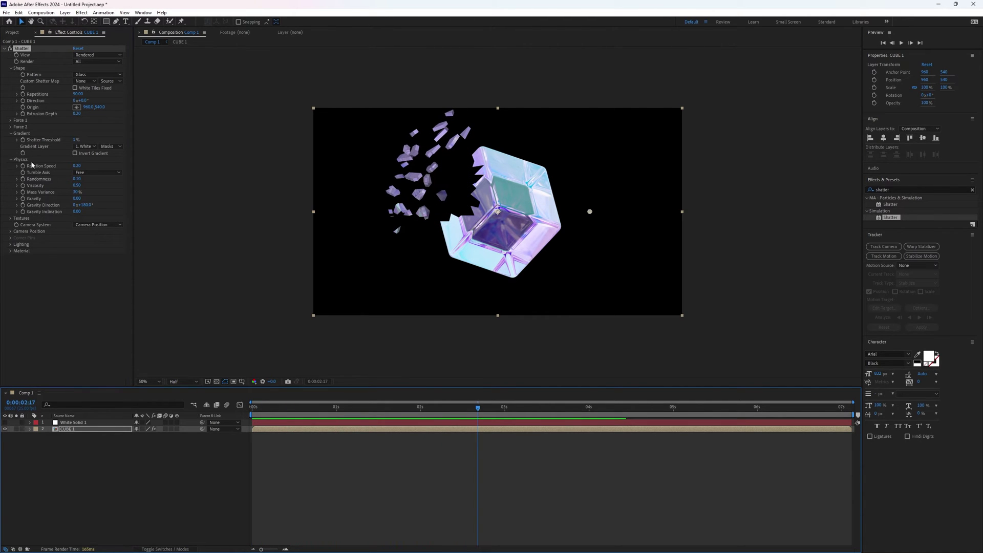
Test Force 1 Strength at 7.95 and 1.84, then leave it at 5.00.
click(10, 120)
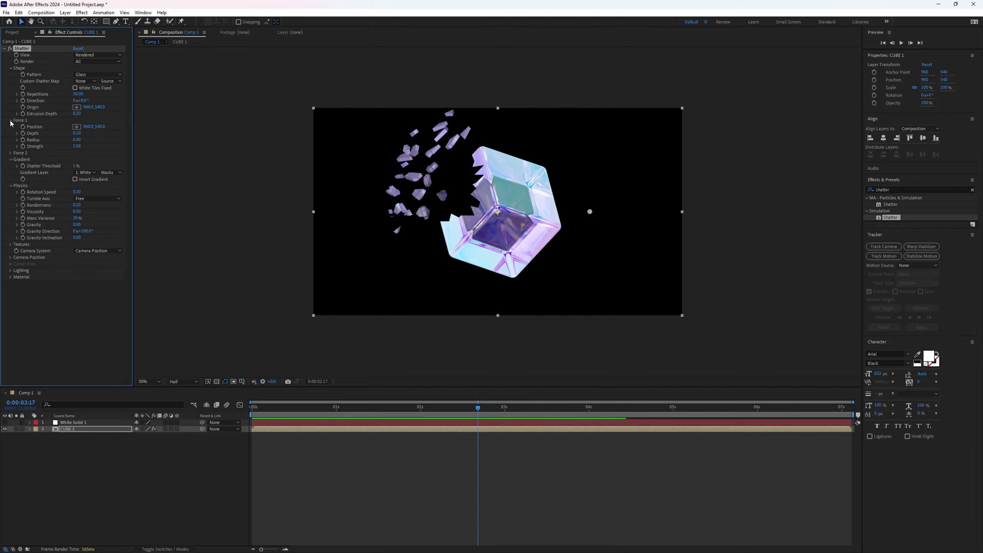
click(17, 147)
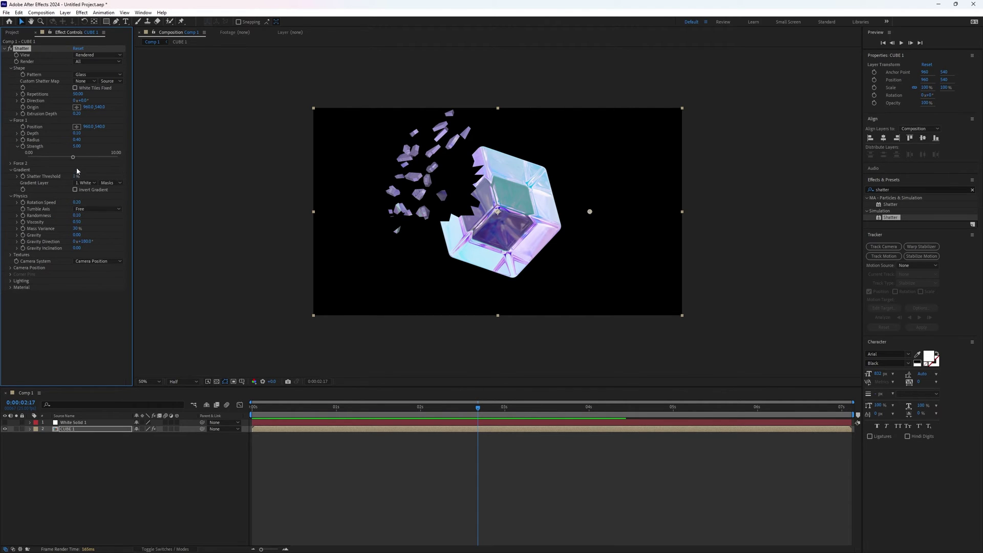
drag(73, 160, 100, 161)
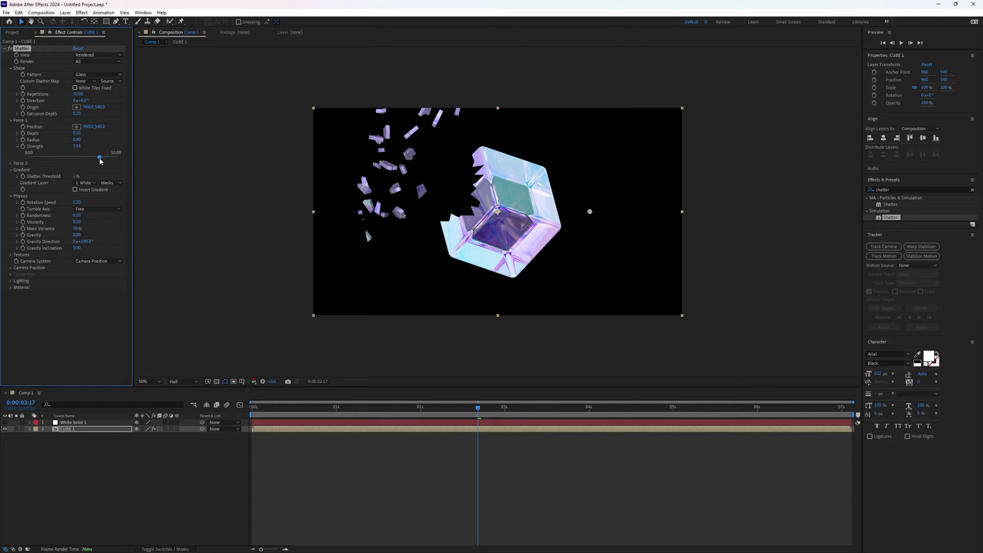
drag(100, 159, 44, 159)
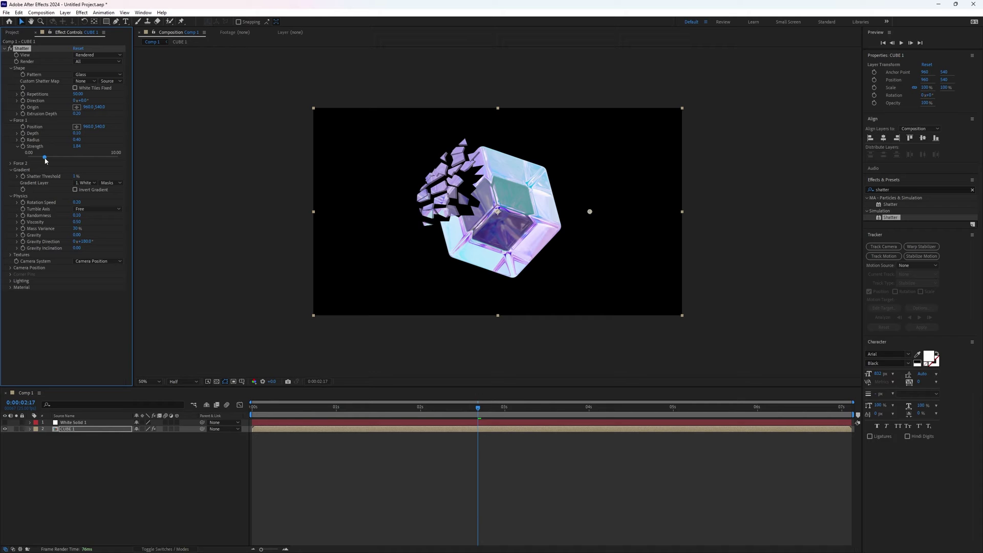
drag(45, 160, 72, 160)
click(17, 147)
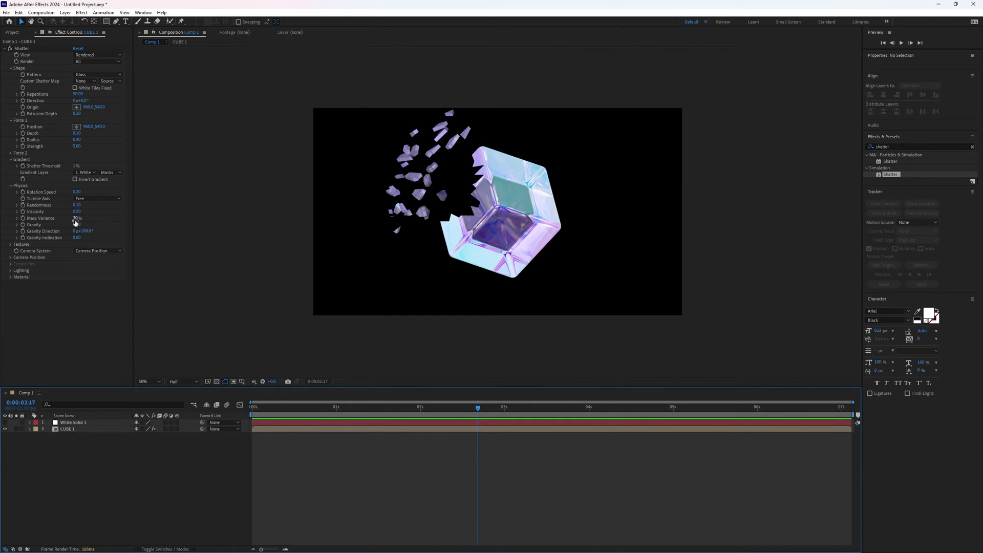
Set Mass Variance to 0% and preview the shatter.
click(76, 219)
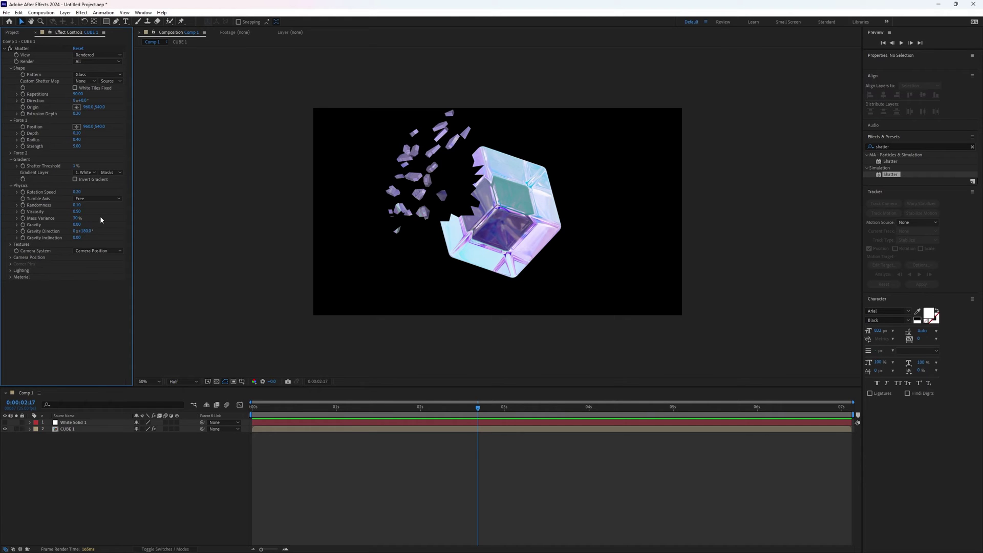
mouse_move(401, 406)
mouse_down()
mouse_move(437, 406)
mouse_move(271, 406)
mouse_move(398, 398)
mouse_move(241, 406)
mouse_move(400, 405)
mouse_up()
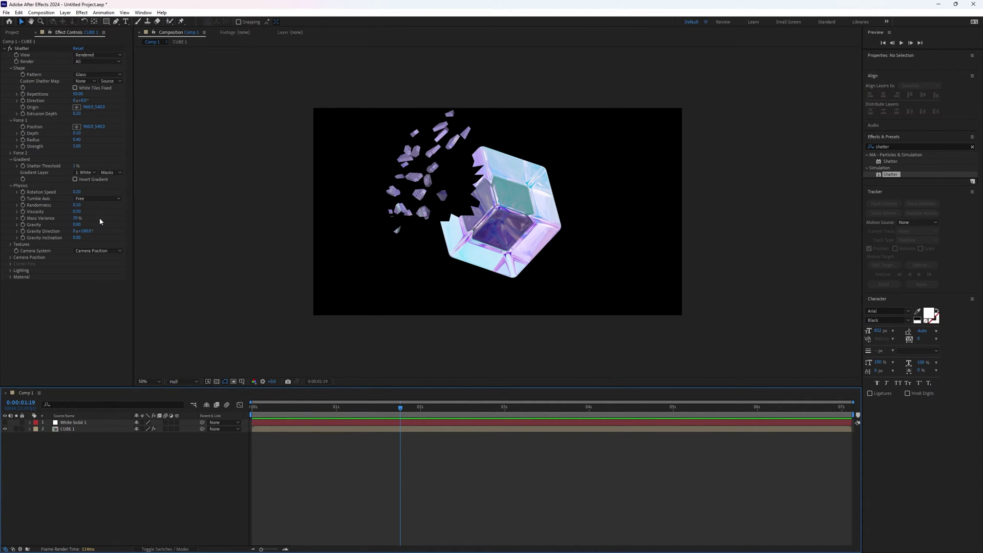
click(77, 218)
text(0)
key(Return)
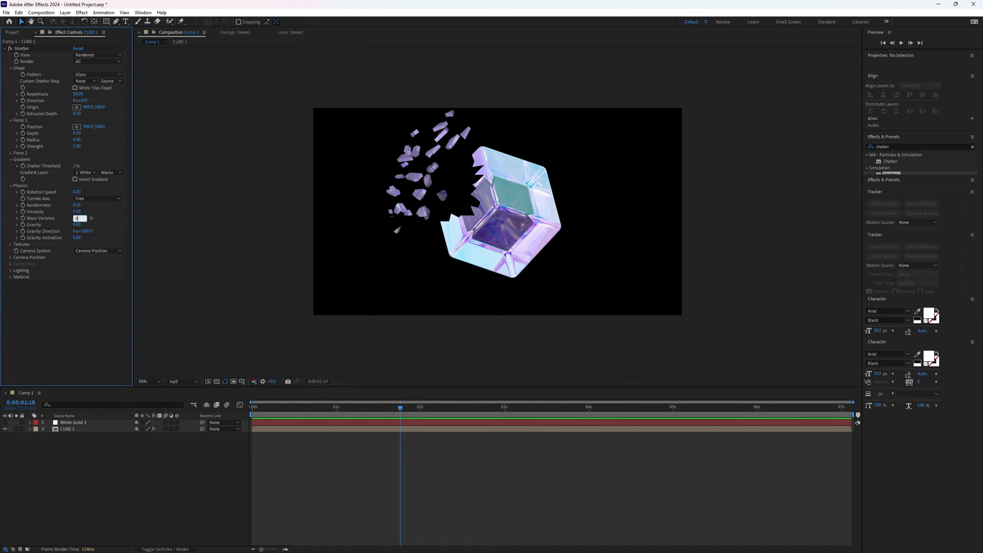
click(302, 406)
key(space)
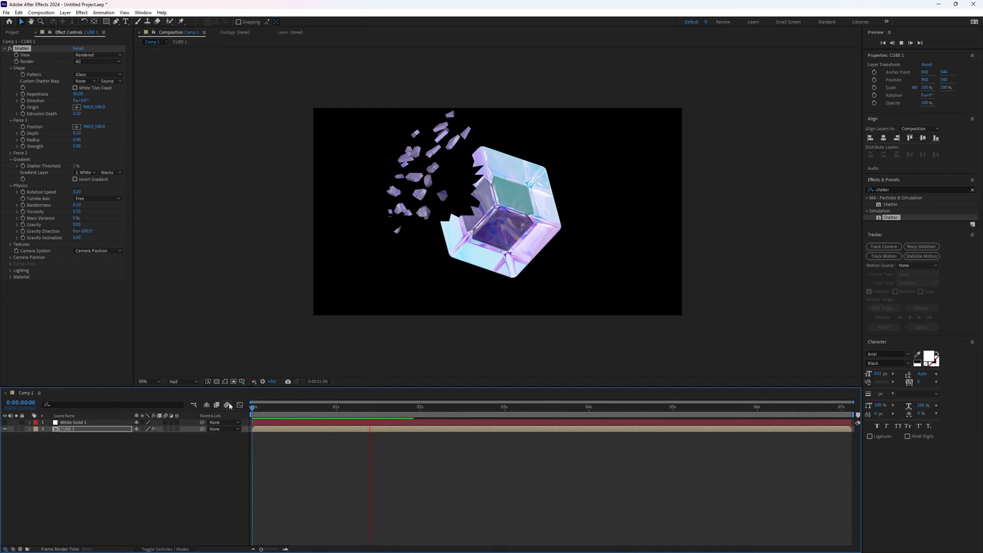
Set Mass Variance to 100% and replay the shatter preview.
click(77, 218)
text(100)
key(Return)
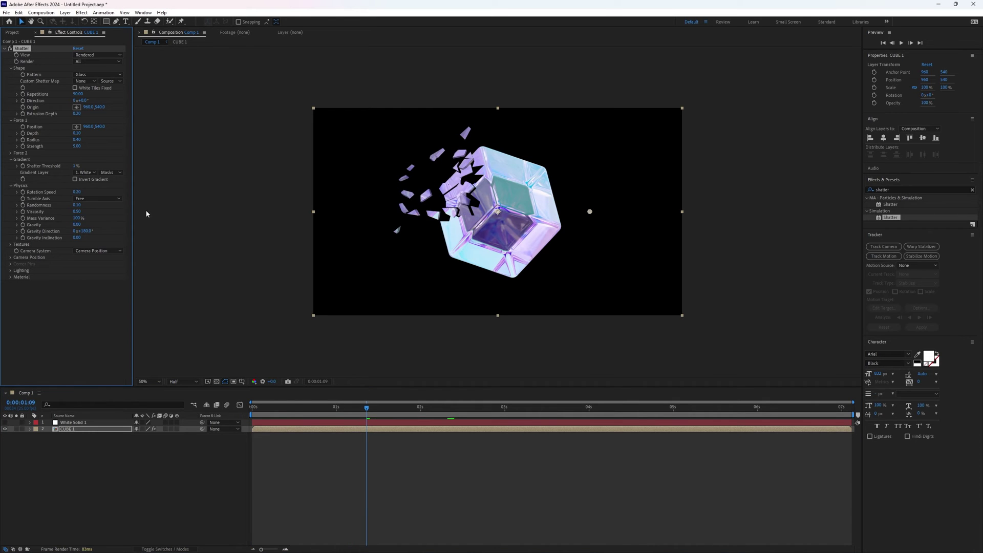
key(space)
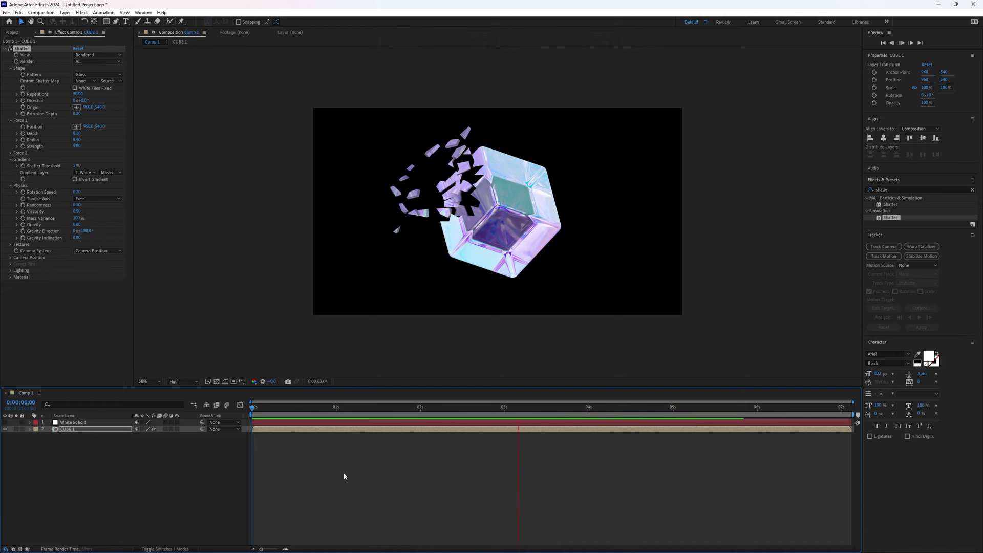
key(space)
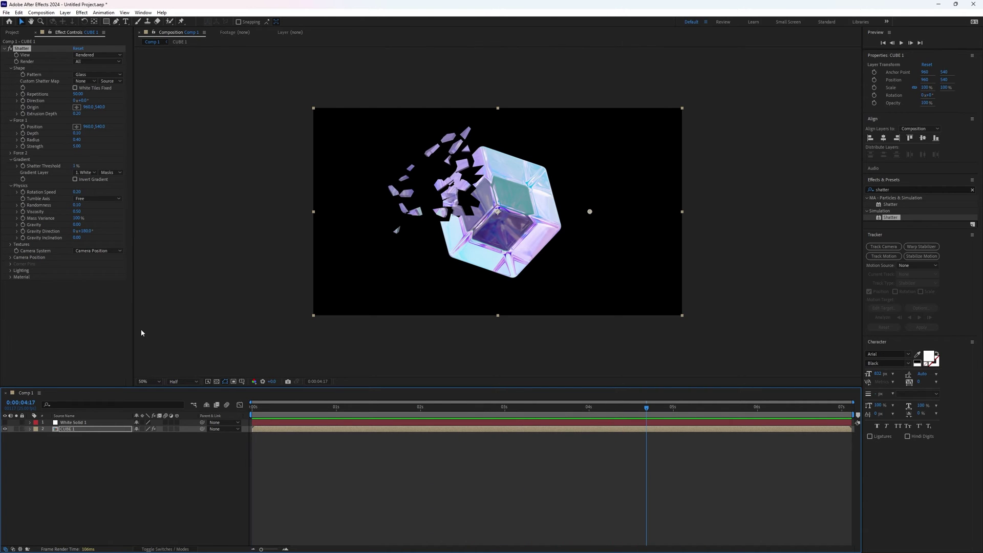
Set Mass Variance back to 30% and select White Solid 1.
click(77, 218)
text(3)
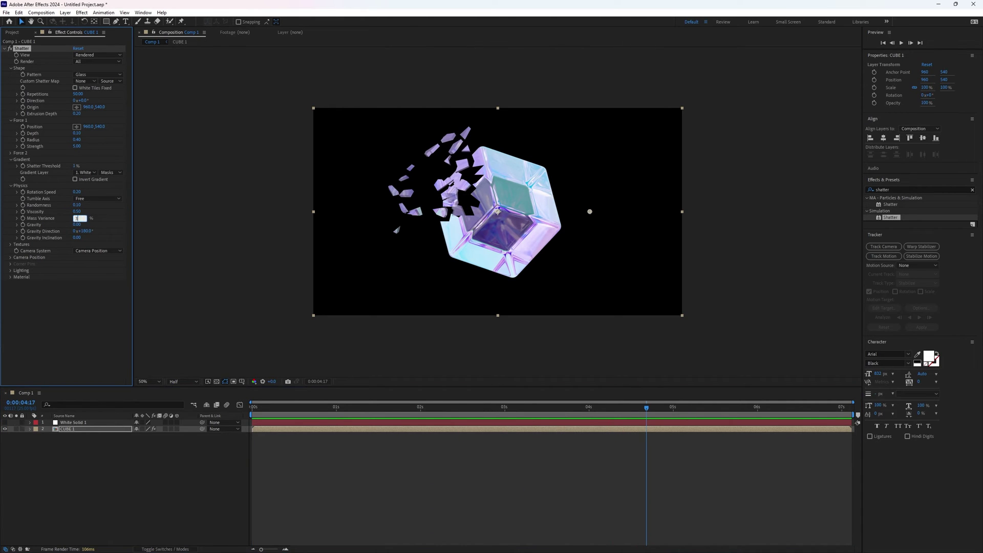
text(0)
key(Return)
click(355, 507)
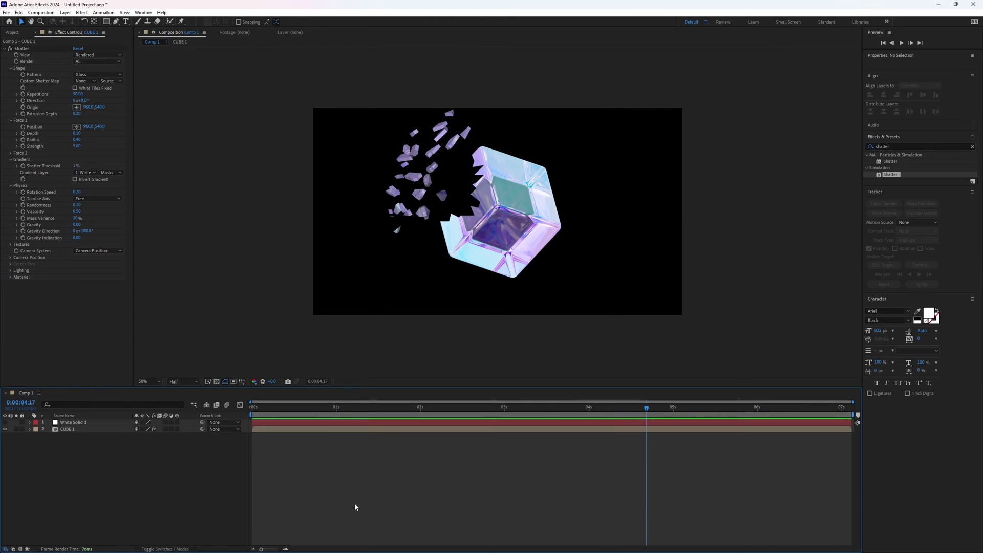
click(325, 425)
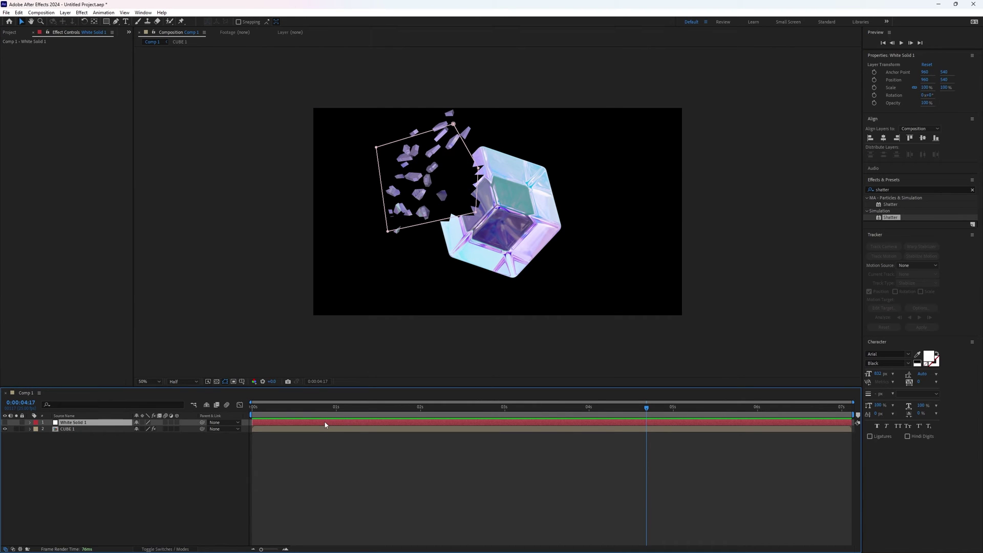
Draw a closed three-point mask with the Pen tool right of the cube.
key(g)
click(568, 170)
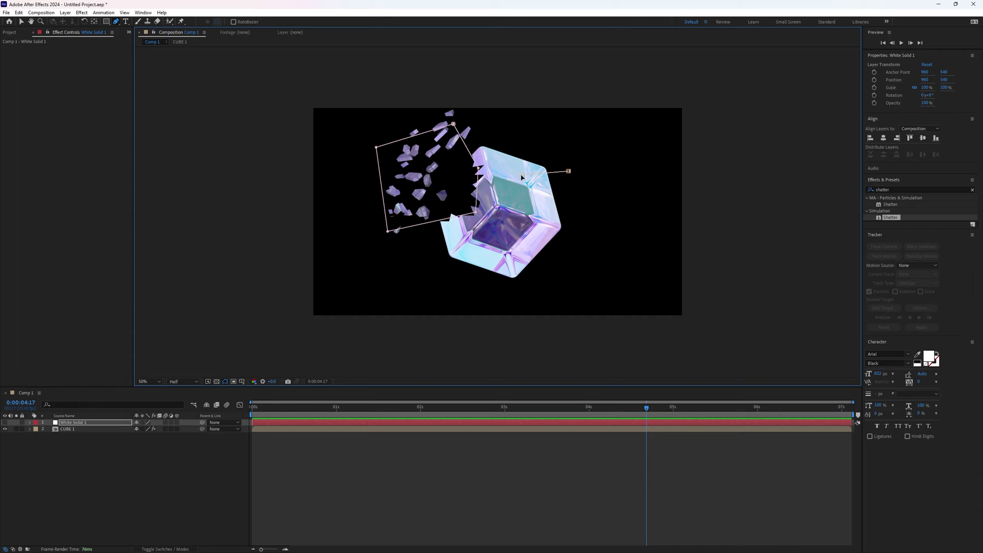
click(617, 242)
click(633, 188)
click(568, 171)
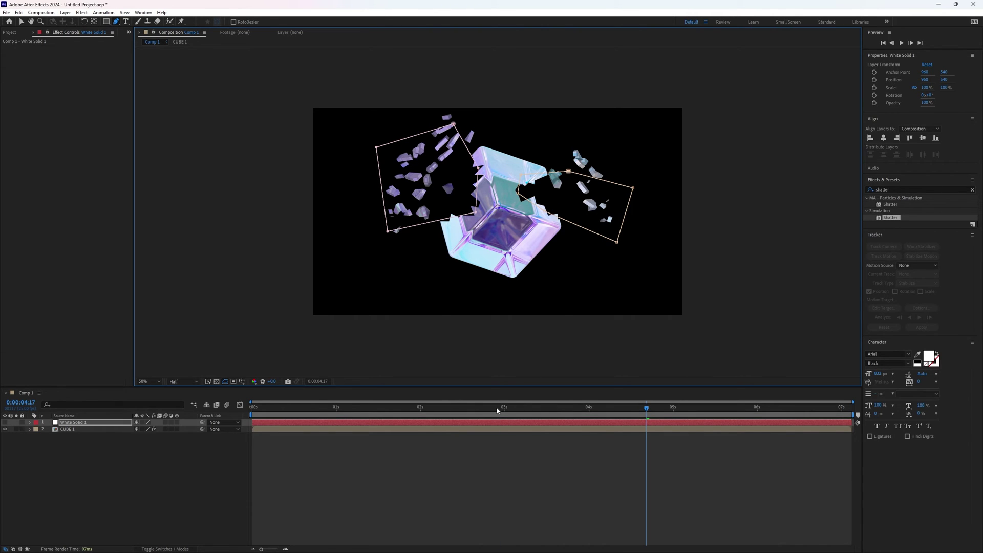
Preview the shatter from the start with both masks, then review the early frames.
key(Home)
click(435, 487)
key(space)
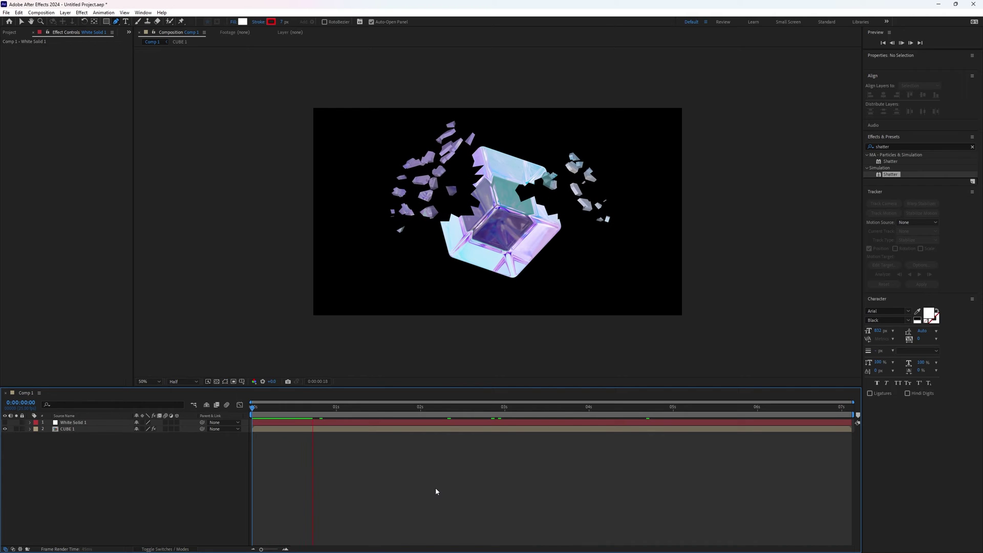
click(467, 411)
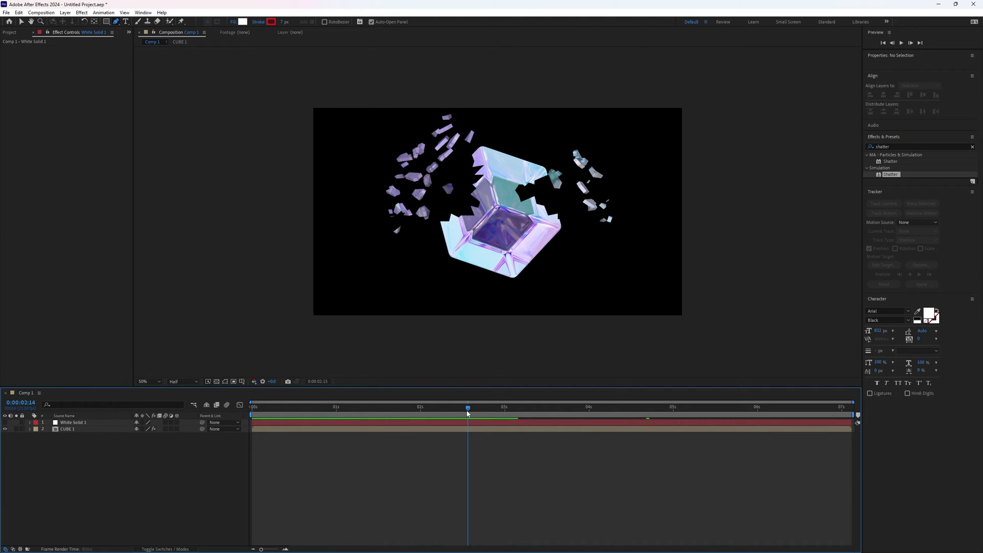
drag(468, 413, 300, 409)
click(317, 430)
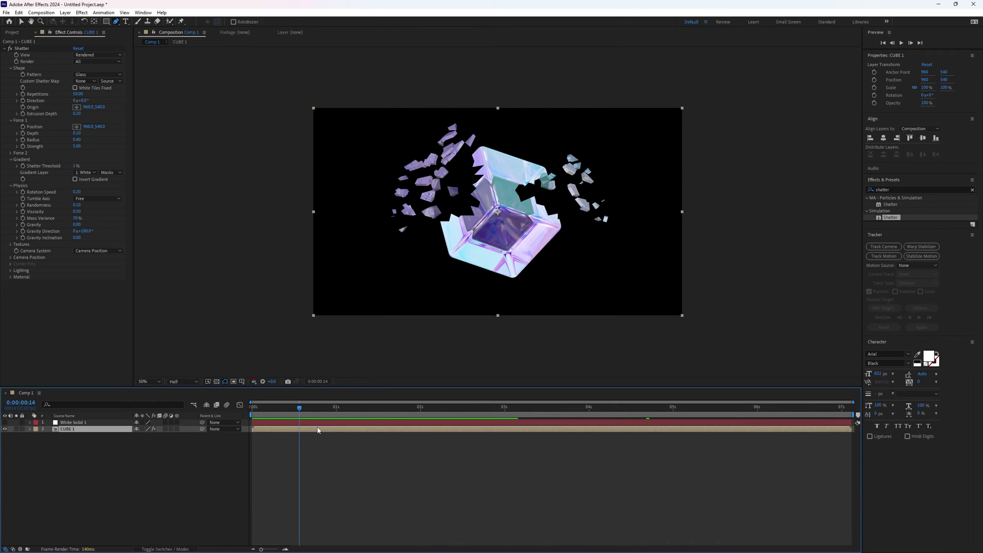
With CUBE 1's Shatter effect selected, start picking a new Force 1 Position in the composition.
click(42, 129)
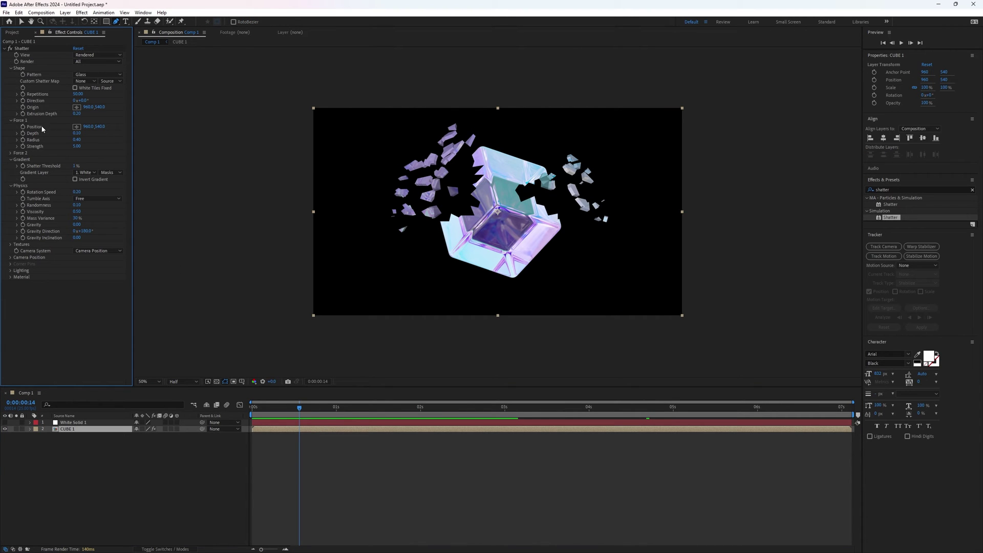
click(77, 128)
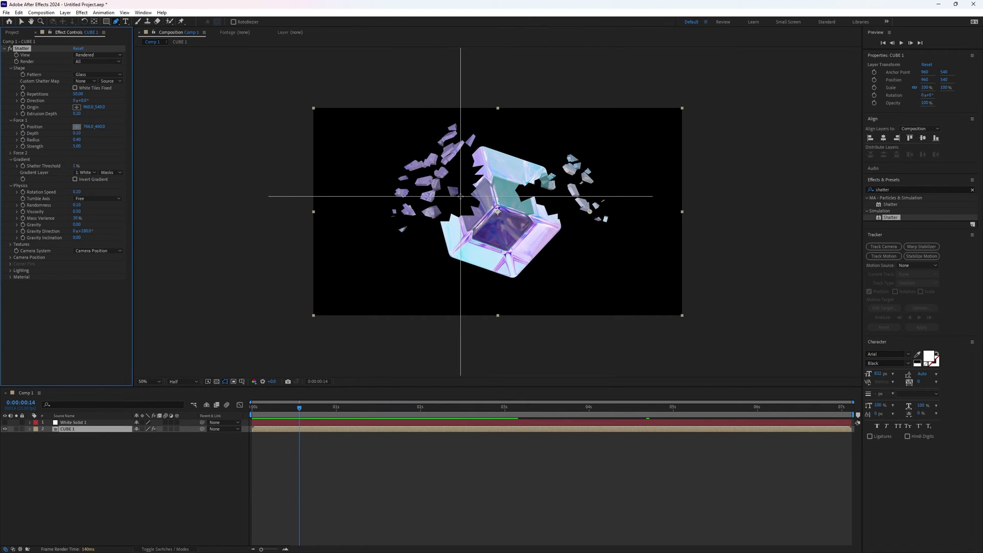
Place Force 1 at the comp centre and give Force 2 a Radius of 0.40.
click(497, 211)
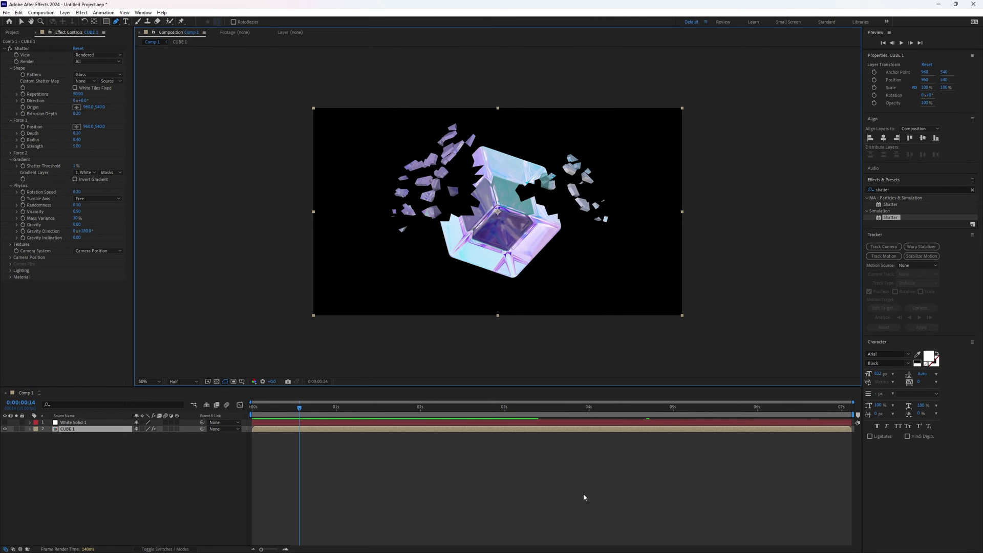
click(10, 153)
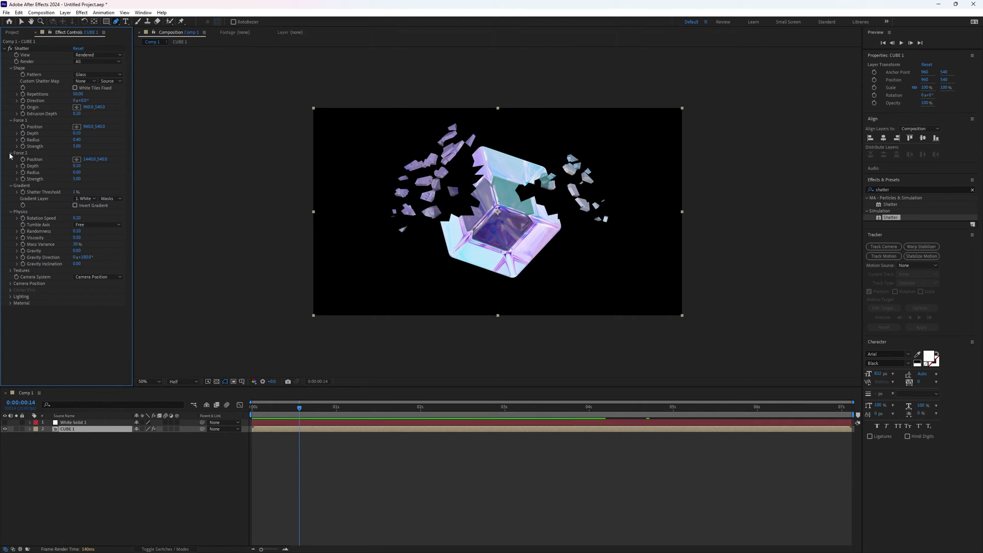
click(77, 173)
key(Return)
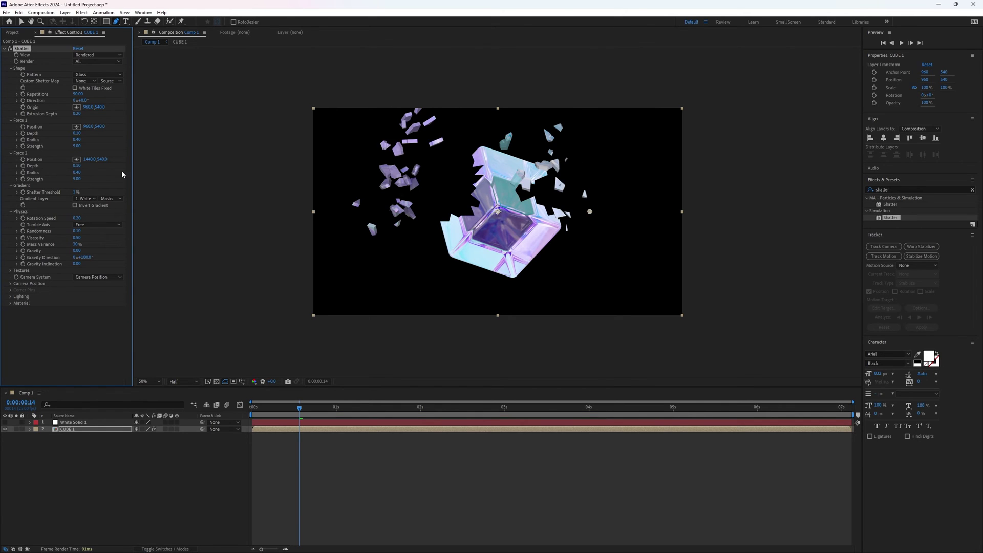
Position Force 2 near the cube's centre, then set its Radius back to 0.
click(78, 163)
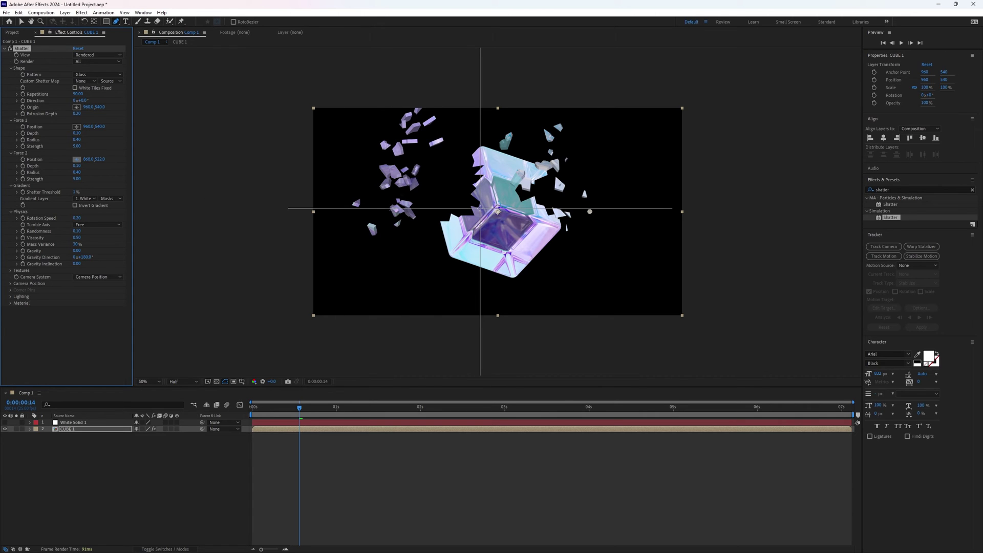
click(505, 209)
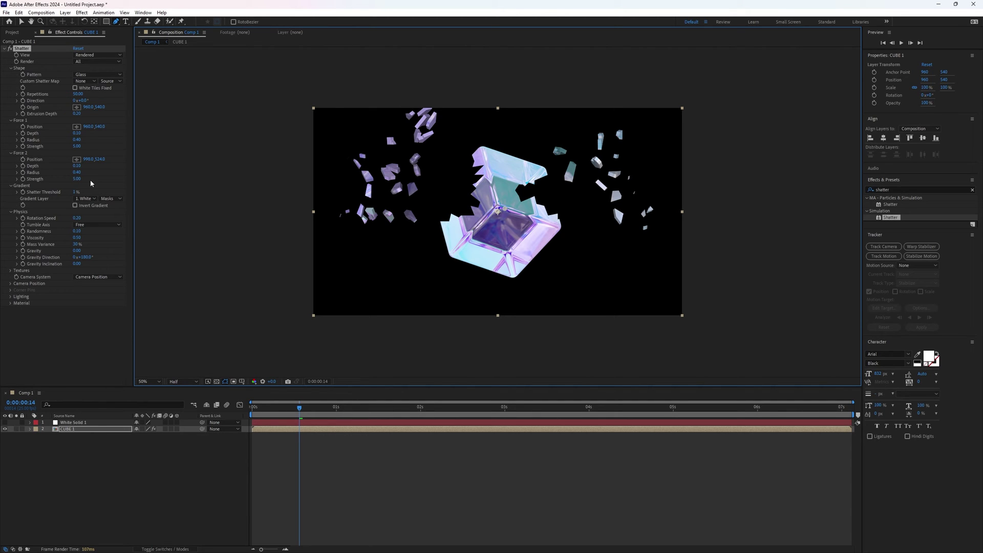
click(77, 173)
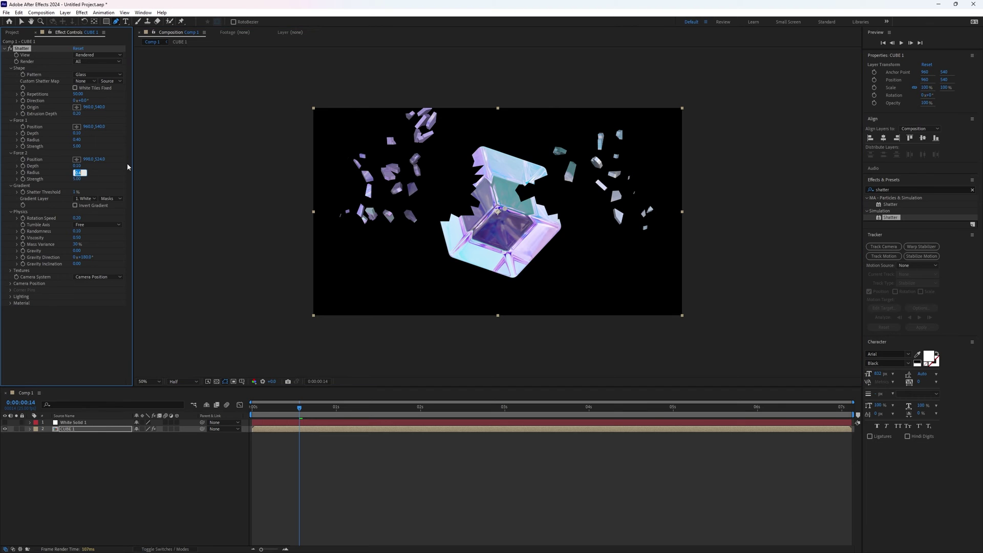
text(0)
key(Return)
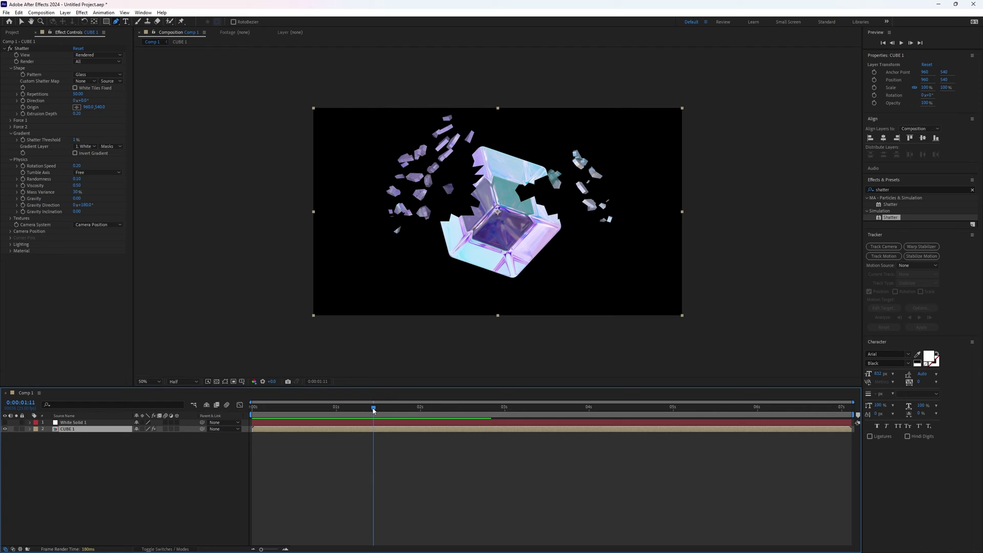
Scrub back to about 0:00:01:07 to review where CUBE 1 starts shattering.
drag(373, 410, 364, 409)
click(392, 450)
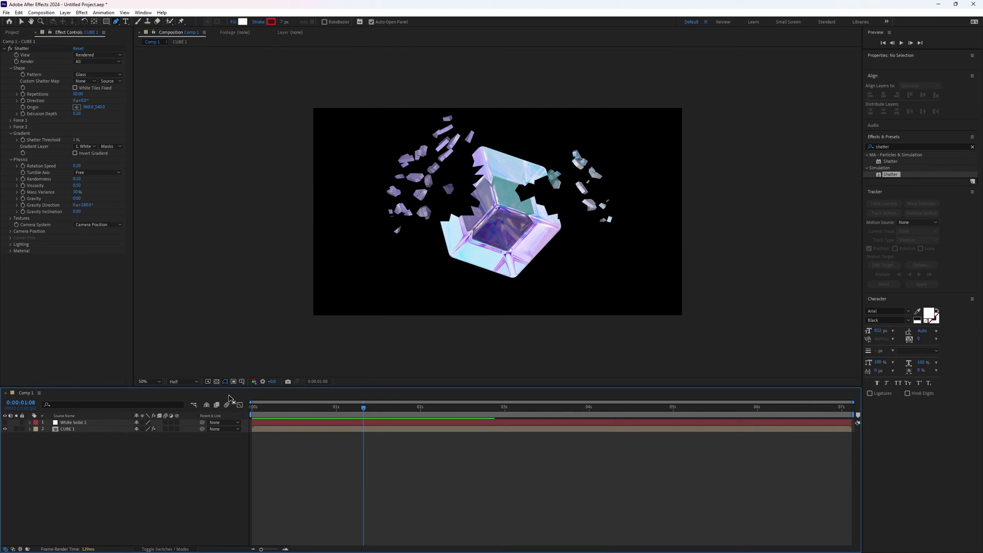
mouse_move(346, 409)
mouse_down()
mouse_move(312, 408)
mouse_move(360, 409)
mouse_up()
click(379, 431)
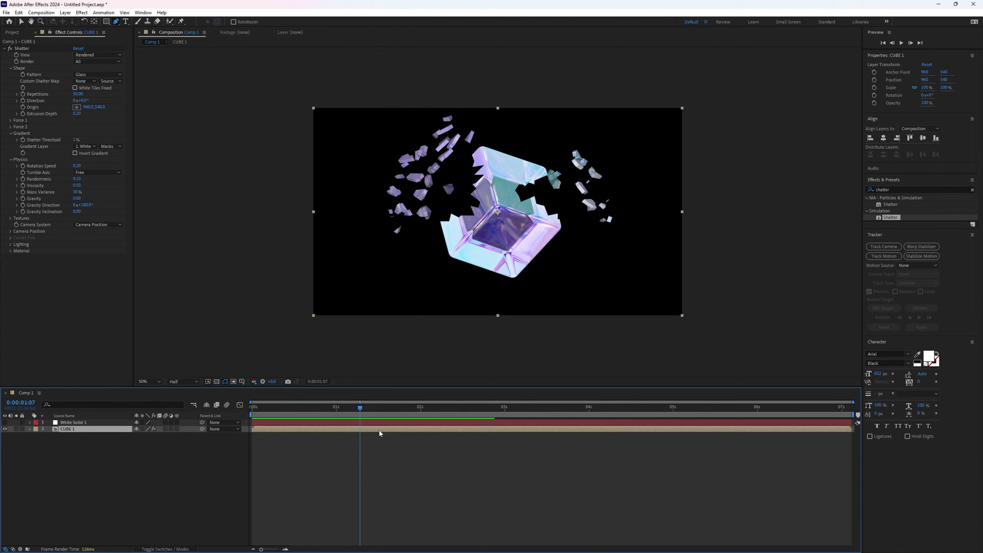
One frame earlier, set Shatter Force 1 Radius to 0 so the cube stays whole.
click(11, 120)
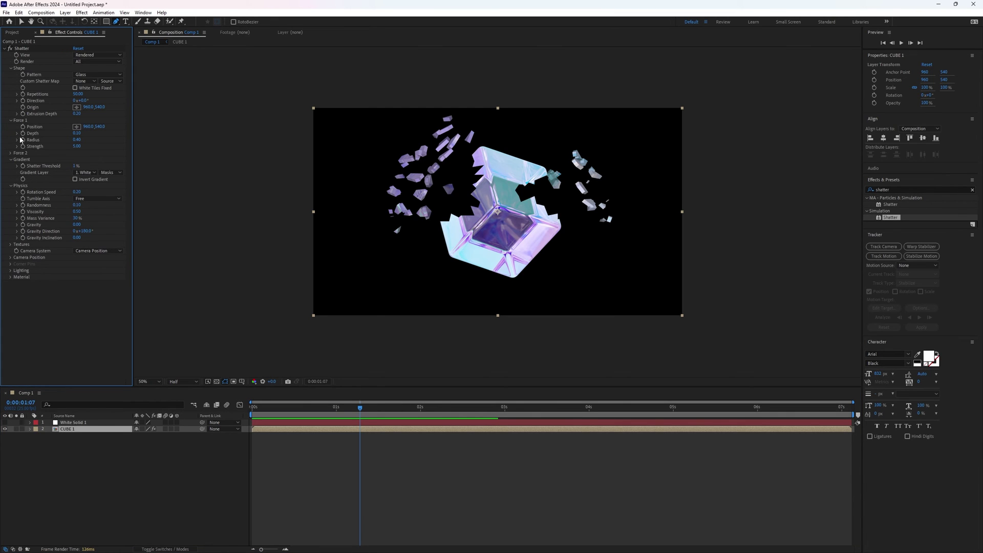
click(22, 140)
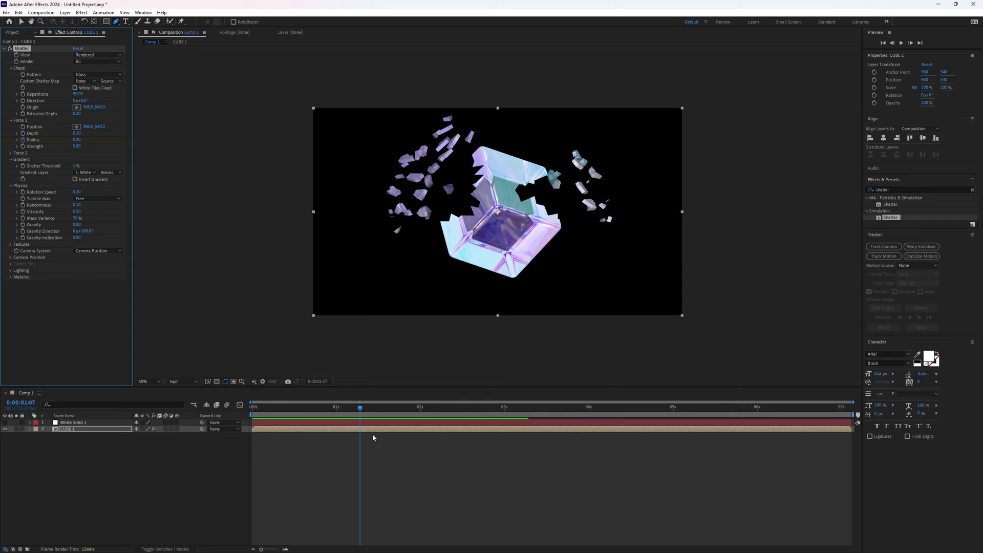
key(Page_Up)
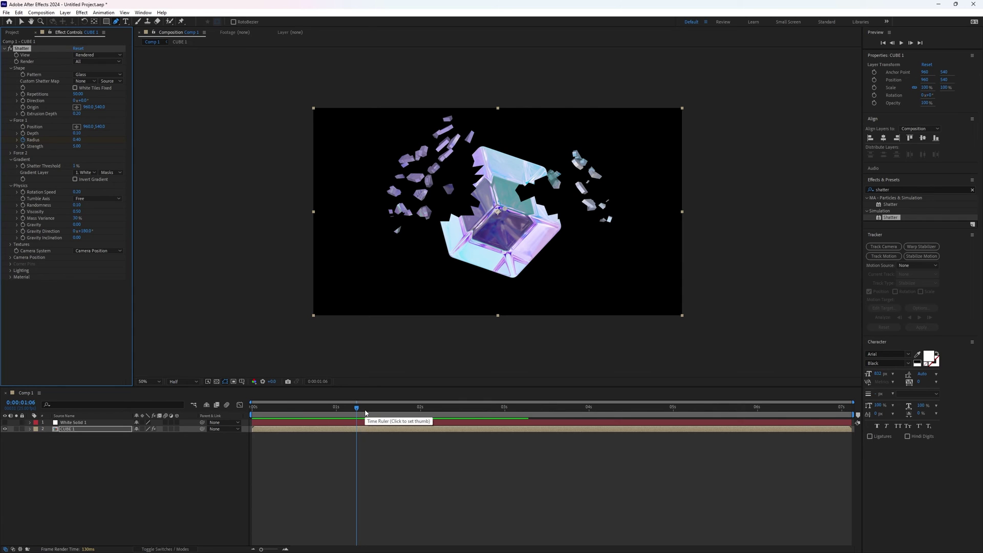
click(77, 140)
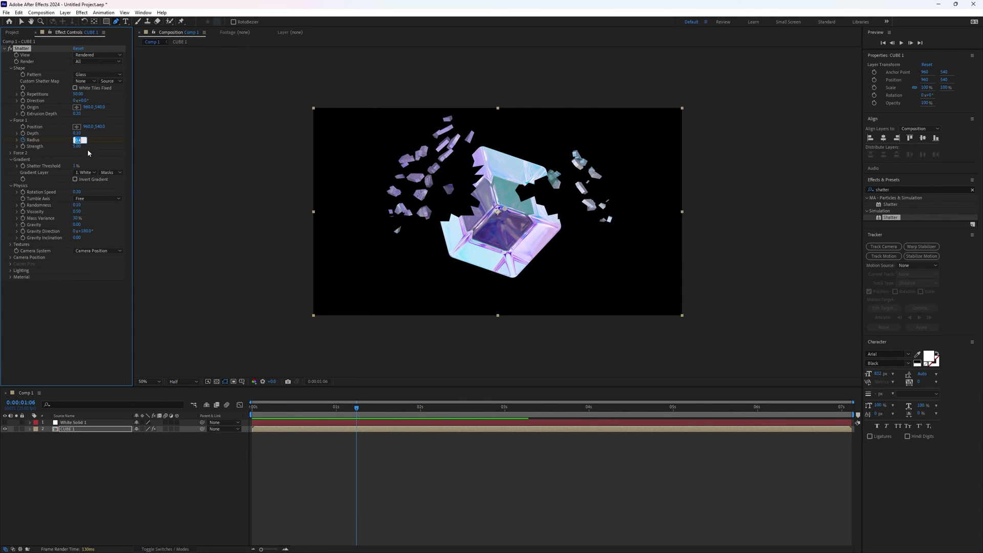
text(0)
key(Return)
Return to the start and reveal CUBE 1's keyframed Radius property with U.
mouse_move(340, 407)
mouse_down()
mouse_move(233, 407)
mouse_move(485, 406)
mouse_move(289, 408)
mouse_move(340, 410)
mouse_up()
click(405, 467)
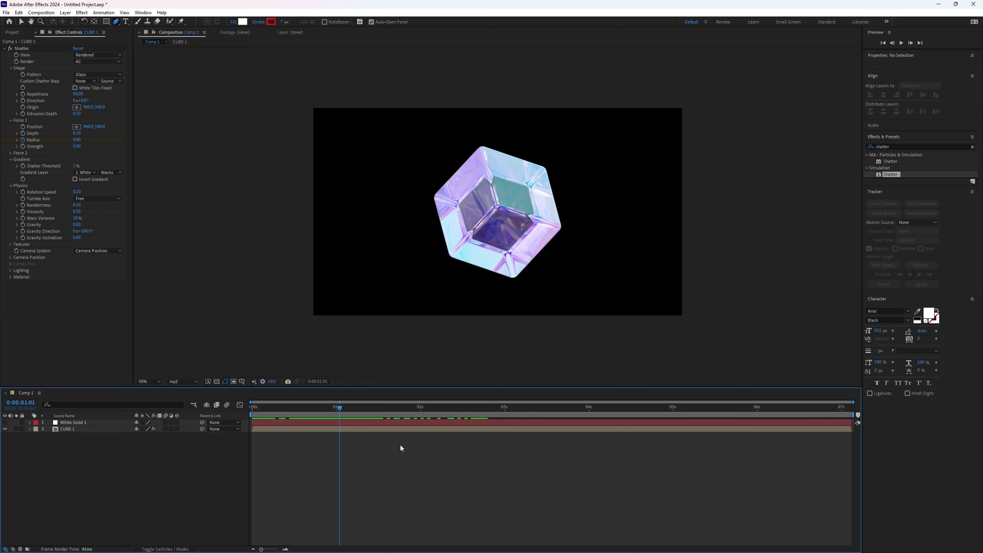
click(384, 429)
key(u)
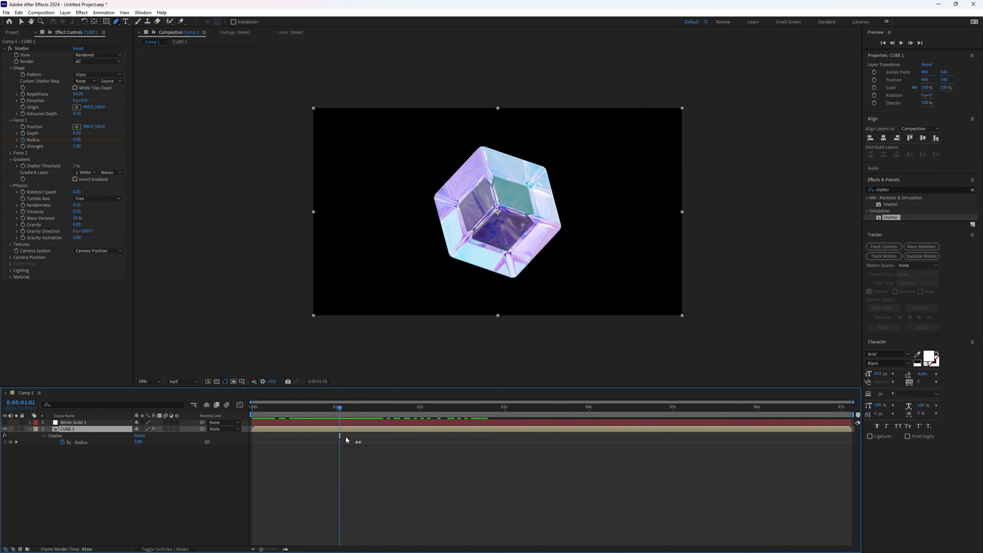
Slide the Radius keyframes earlier, then later, previewing the retimed shatter each time.
drag(357, 442, 314, 449)
click(307, 413)
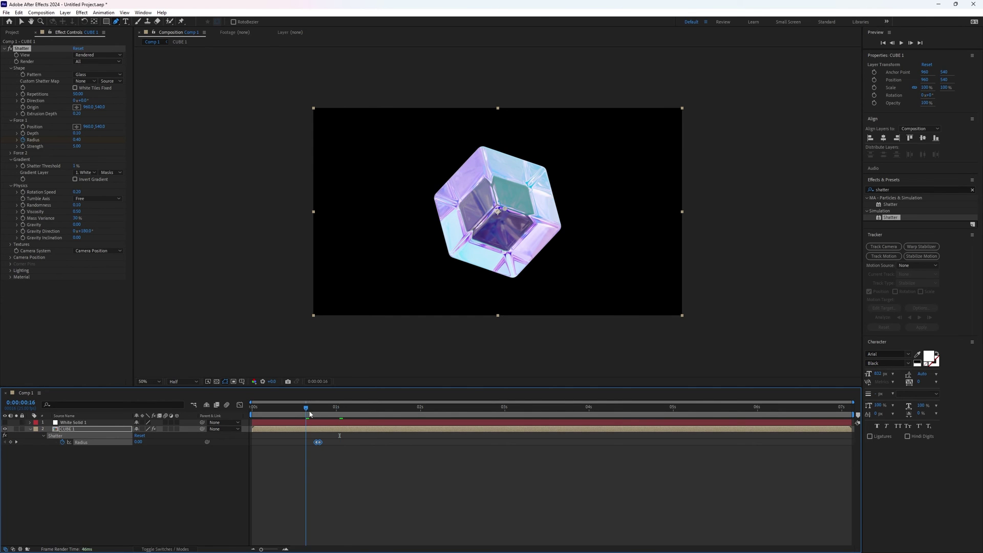
key(space)
drag(322, 444, 402, 444)
key(space)
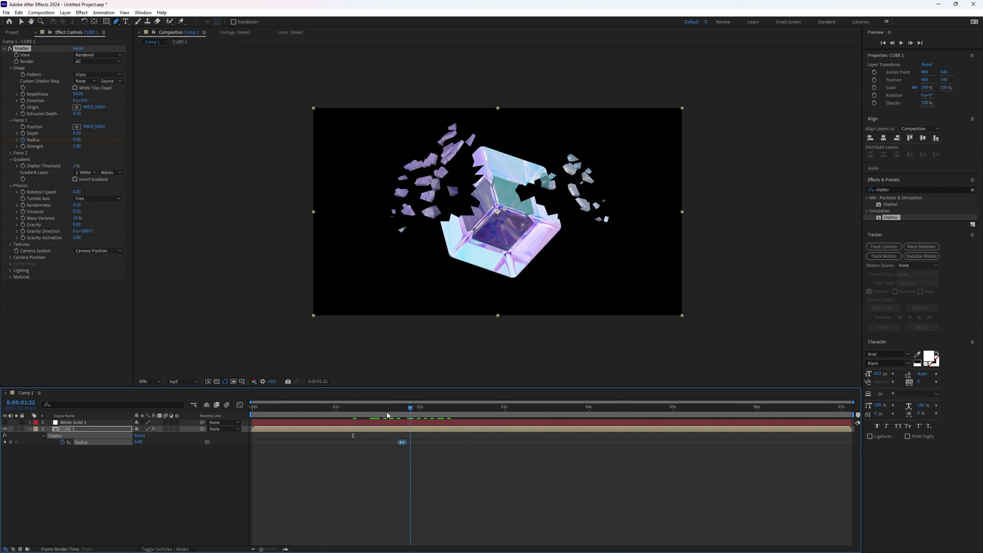
click(213, 480)
Add a new adjustment layer and apply the Wiggle - position preset to it.
right_click(121, 484)
mouse_move(147, 394)
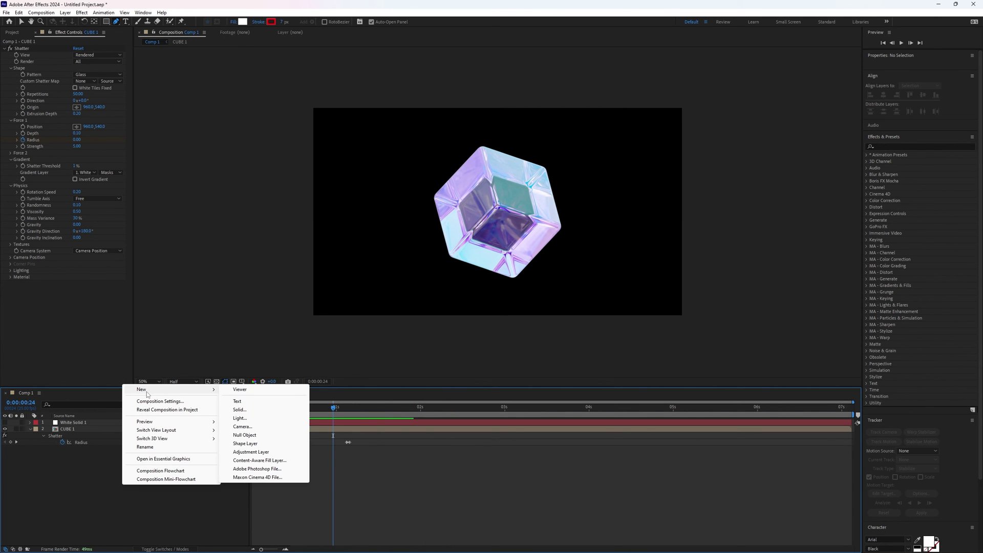
click(256, 452)
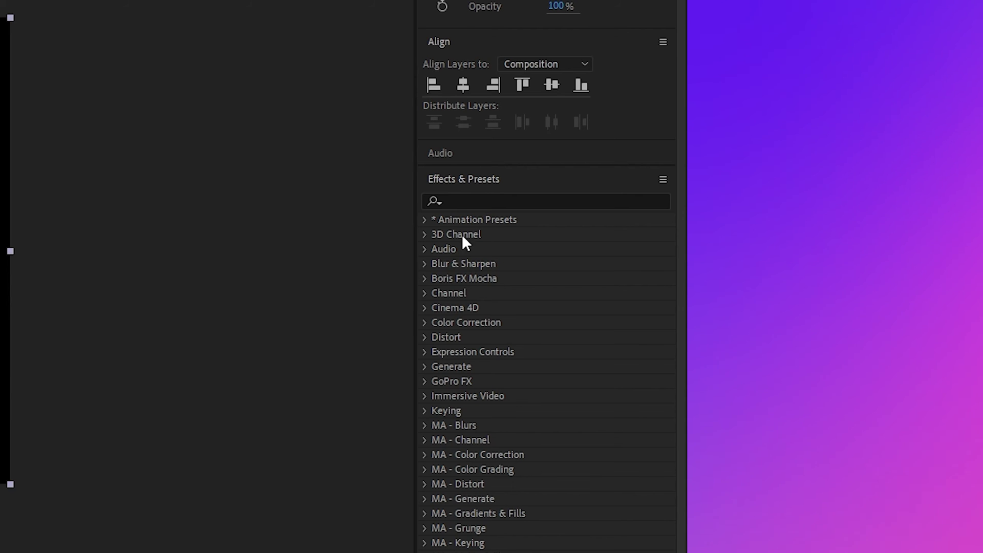
click(884, 189)
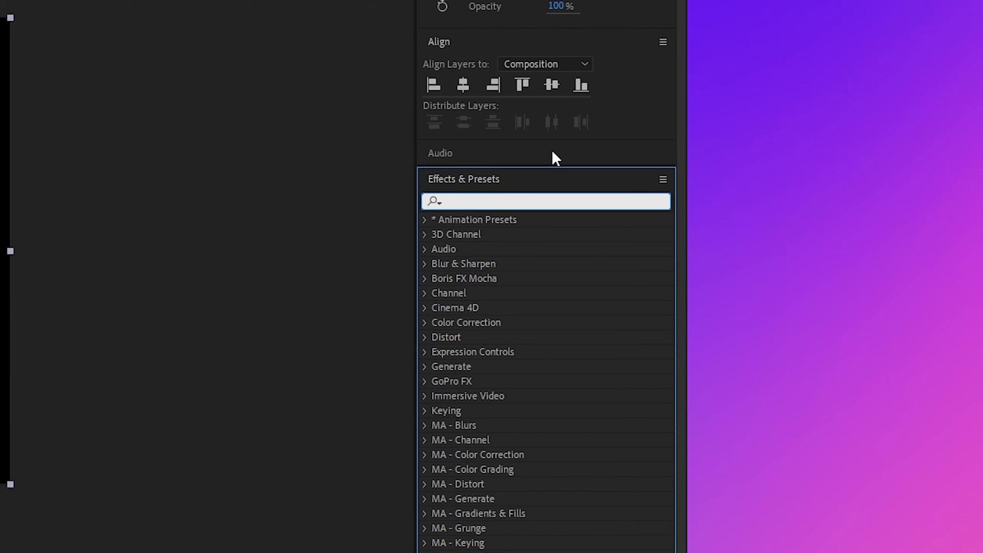
text(wiggle)
drag(512, 264, 355, 426)
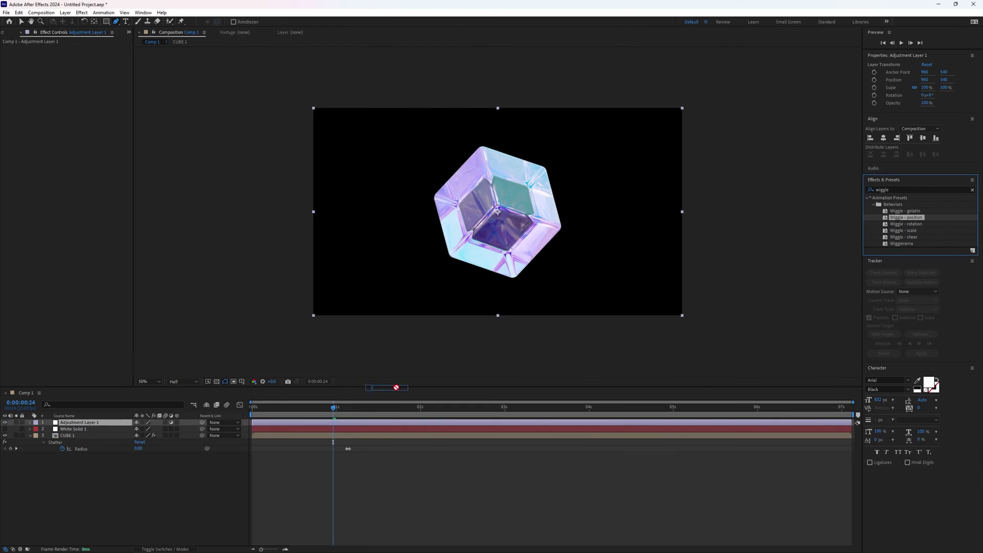
Keyframe Wiggle Speed and Wiggle Amount at 0 at the starting time.
click(77, 53)
text(0)
key(Tab)
text(0)
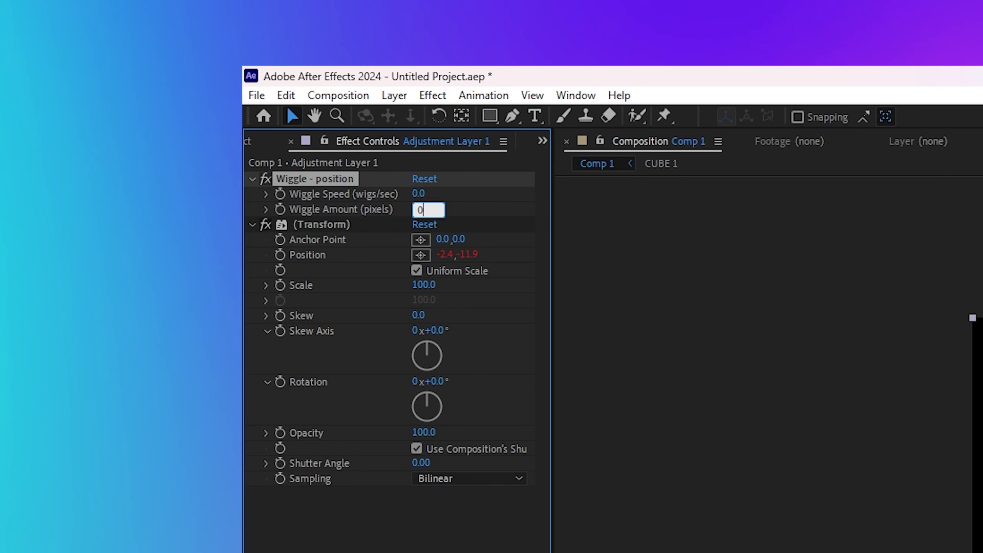
key(Return)
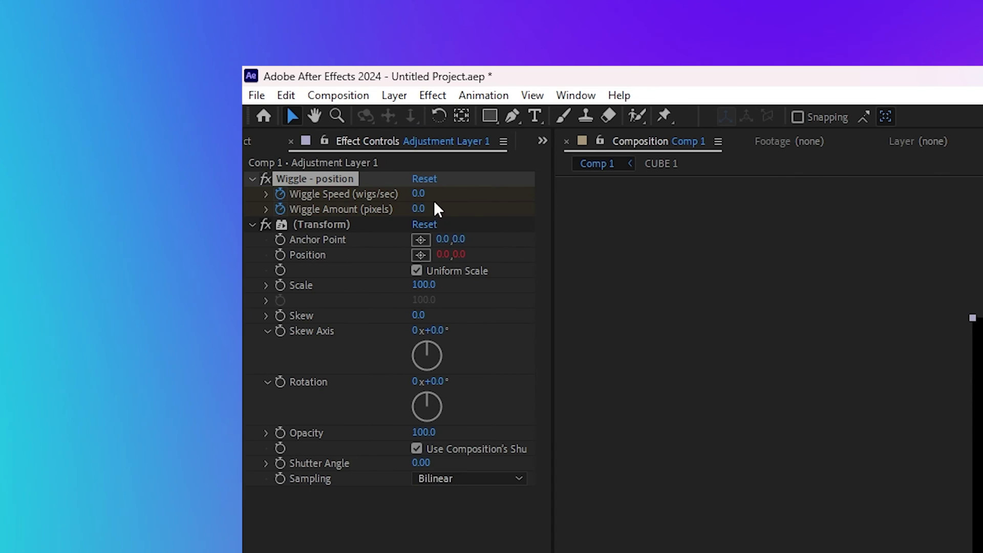
Later in time, raise the Wiggle Speed and Wiggle Amount keyframes to 40 and 80.
click(425, 194)
text(40)
key(Tab)
text(40)
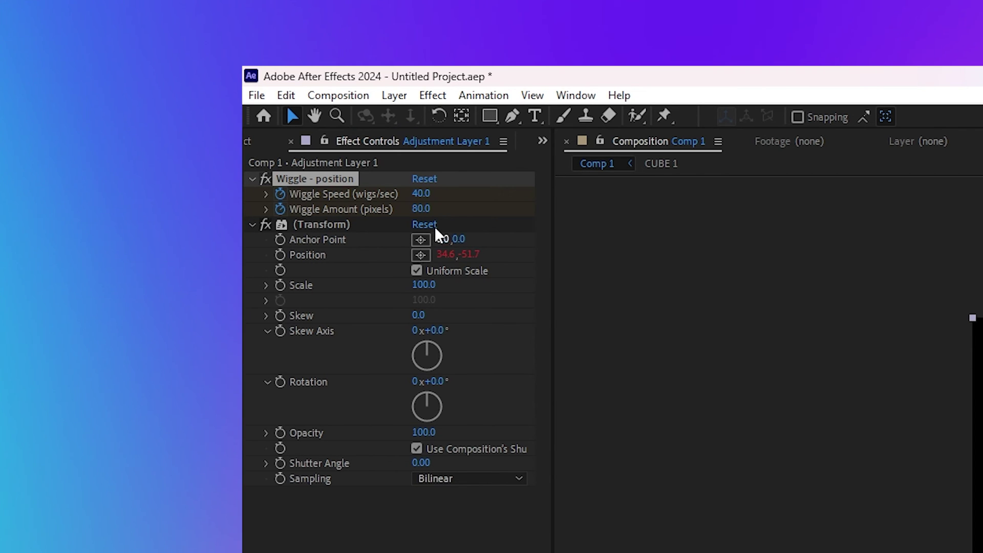
click(425, 207)
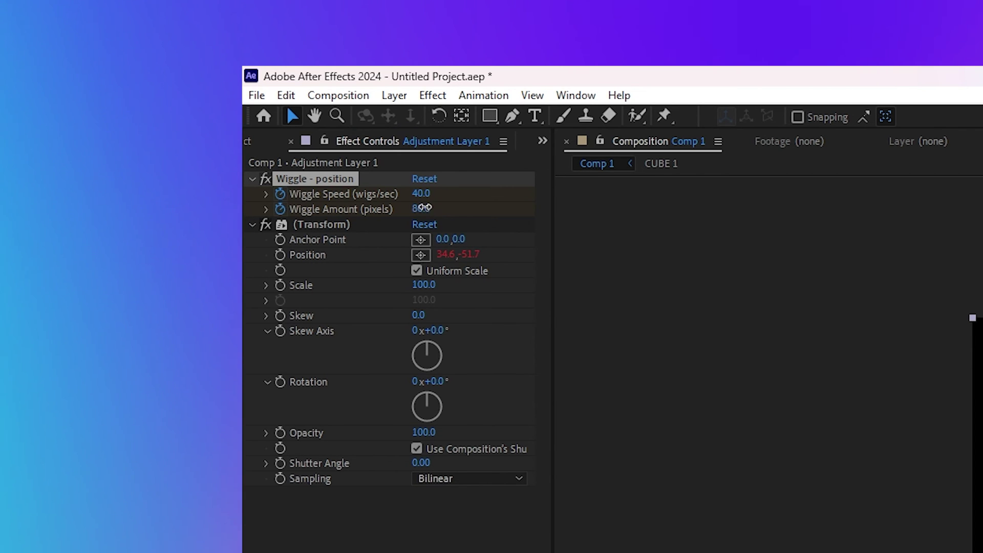
click(421, 194)
click(542, 267)
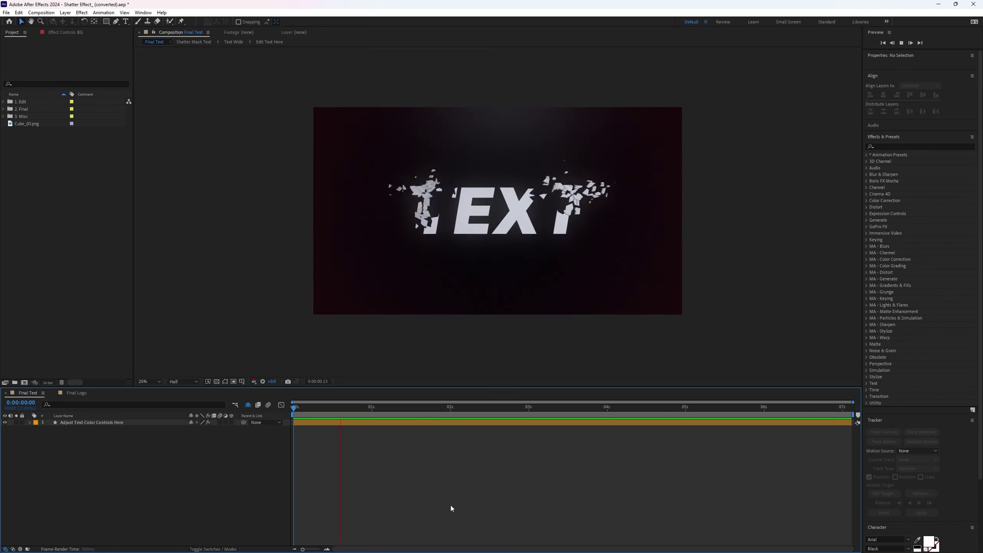
Stop the preview and inspect the TEXT layer inside the Edit Text Here composition.
key(space)
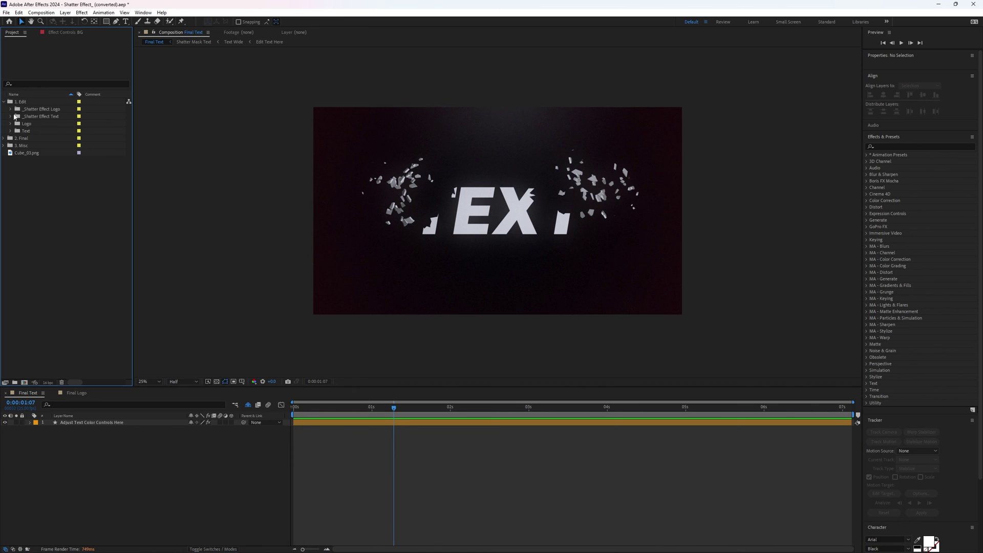
double_click(34, 139)
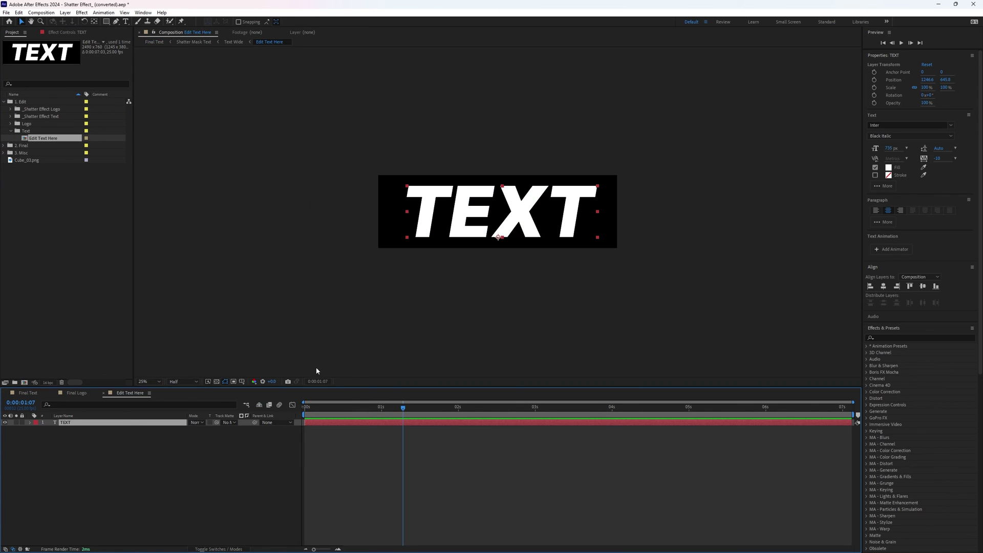
double_click(389, 424)
click(31, 394)
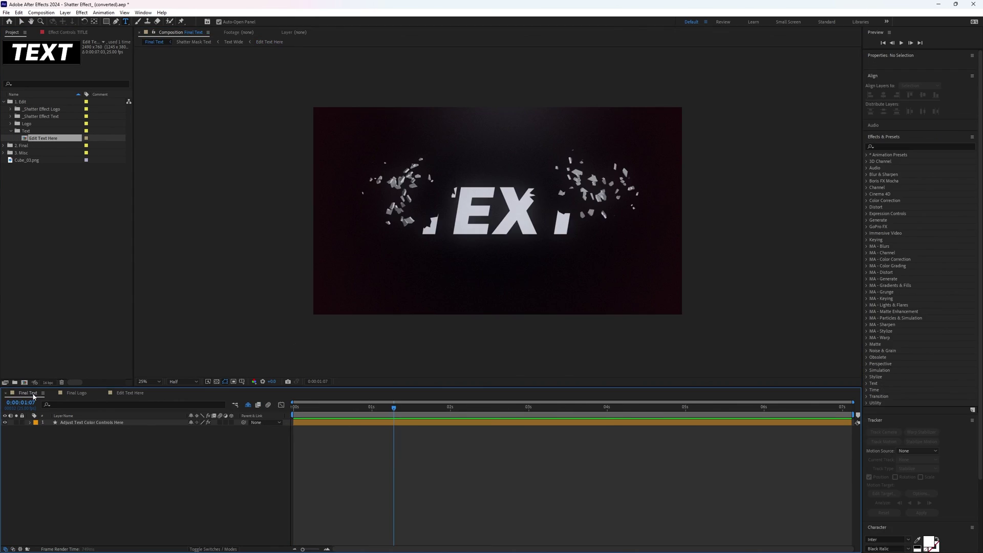
Add Cube_03.png to the Insert Shape Here composition and view the Final Logo result.
double_click(45, 132)
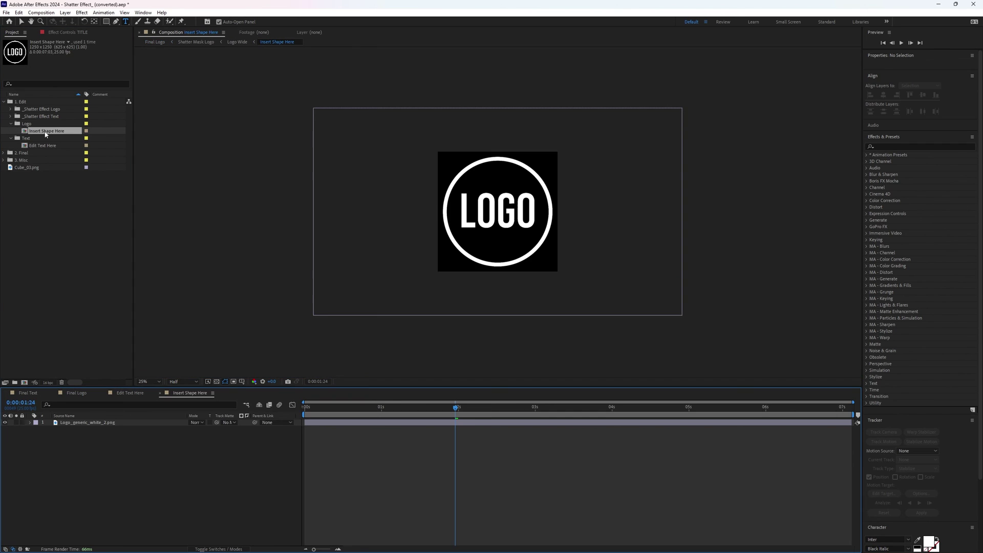
click(87, 422)
key(ctrl+alt+slash)
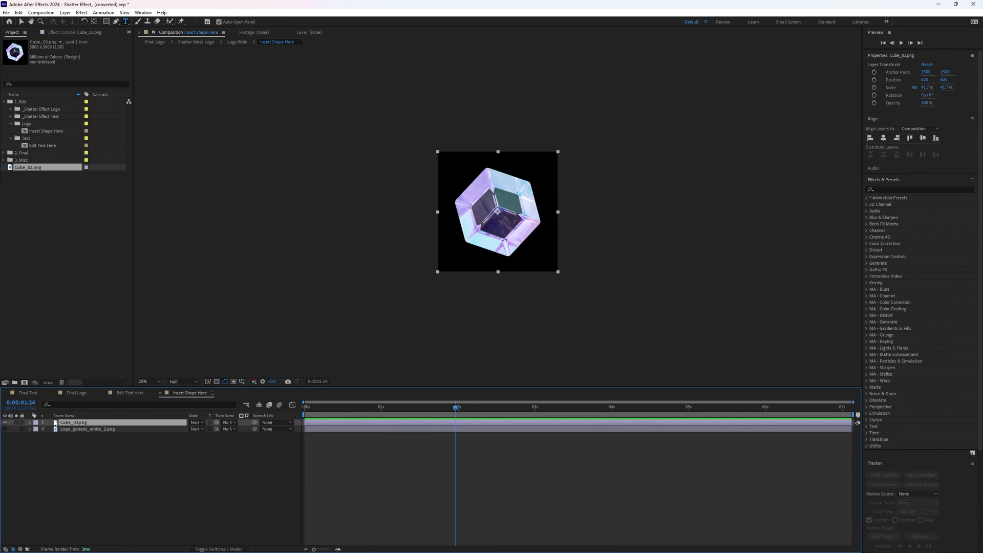
click(77, 392)
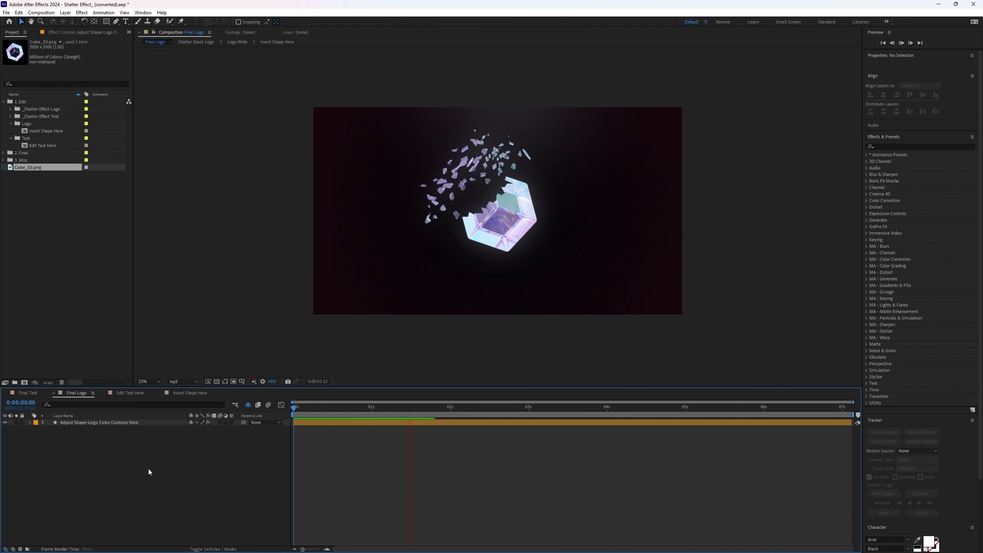